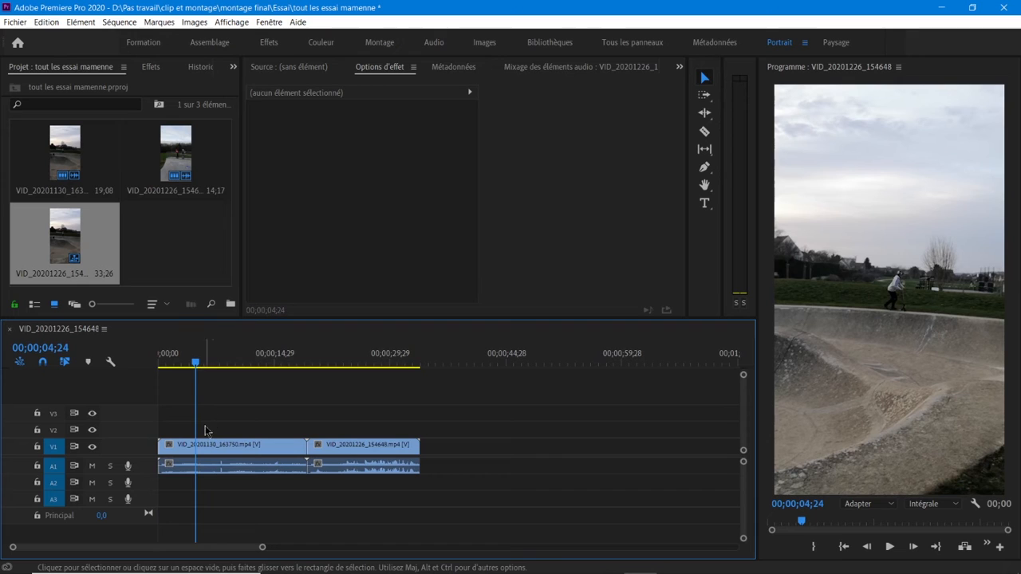
# Increase the height of the V1 track and place the playhead at 00;00;11;11 in the first clip
pyautogui.click(214, 451)
pyautogui.press('=')
pyautogui.scroll(2, 212, 460)
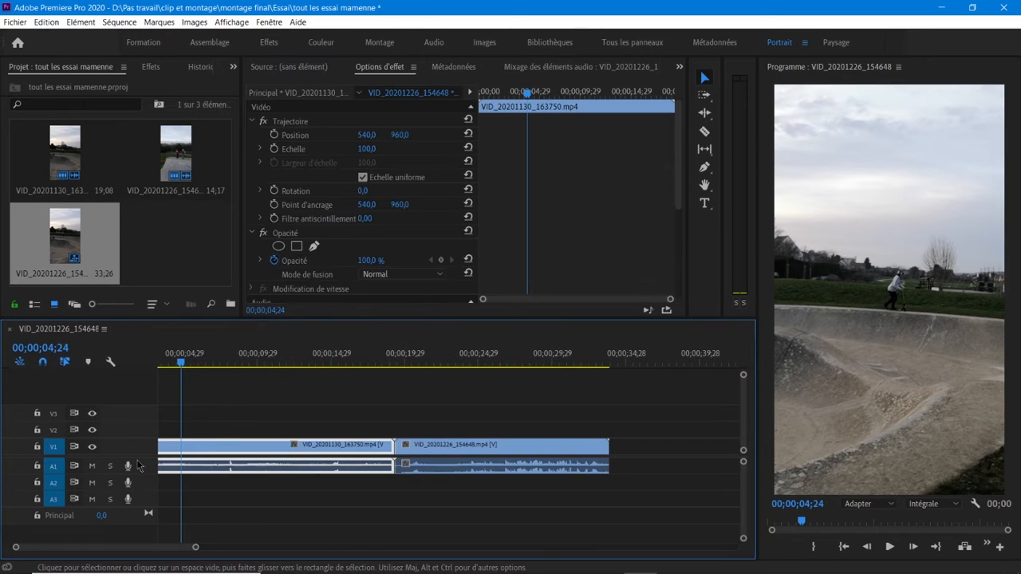
pyautogui.scroll(5, 147, 452)
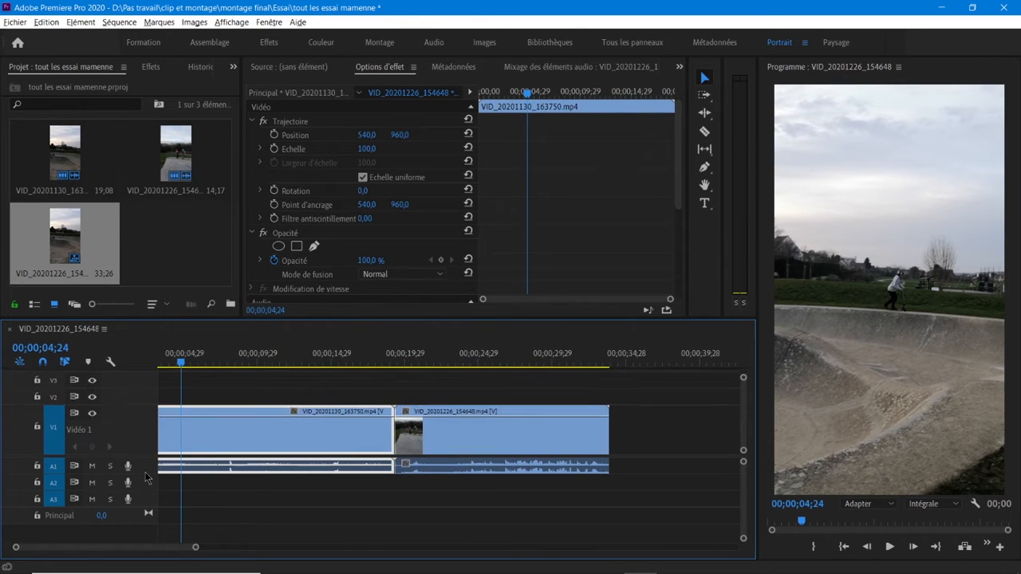
pyautogui.click(242, 504)
pyautogui.click(247, 418)
pyautogui.click(276, 365)
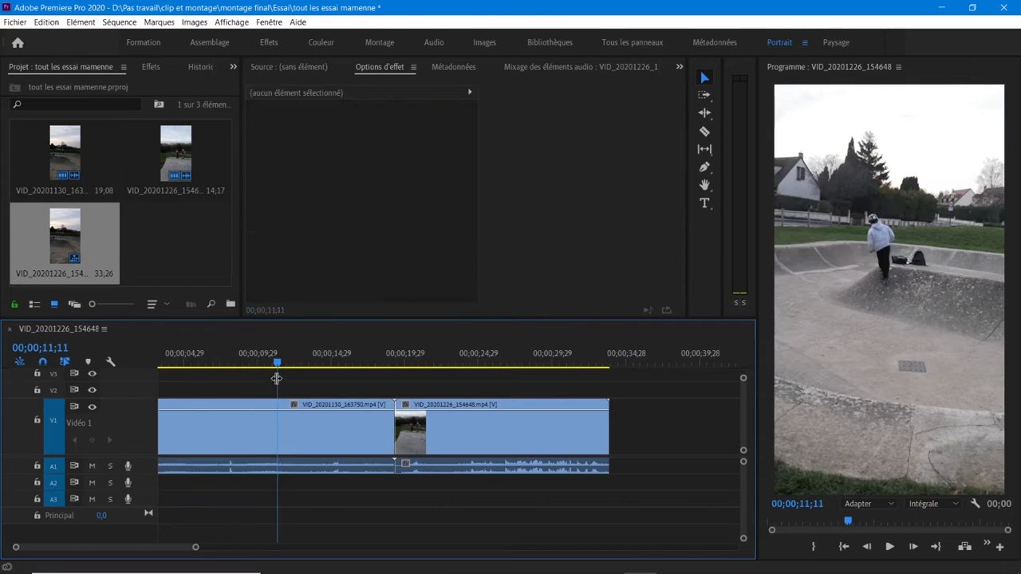
pyautogui.scroll(1, 292, 448)
pyautogui.scroll(-2, 253, 454)
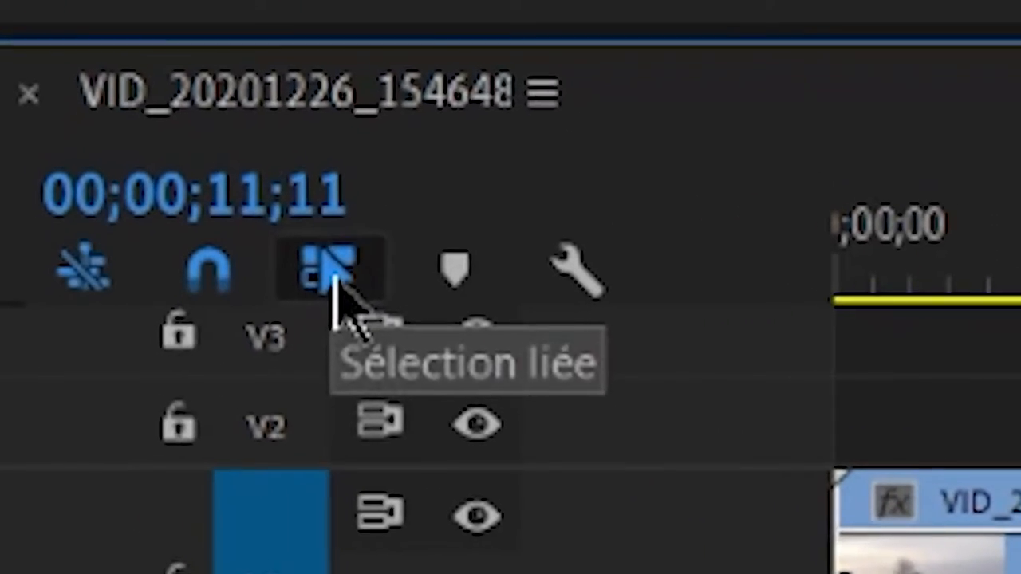
# Turn off linked selection and move only the video of VID_20201130_163750.mp4 on V1 to after the second clip
pyautogui.click(333, 277)
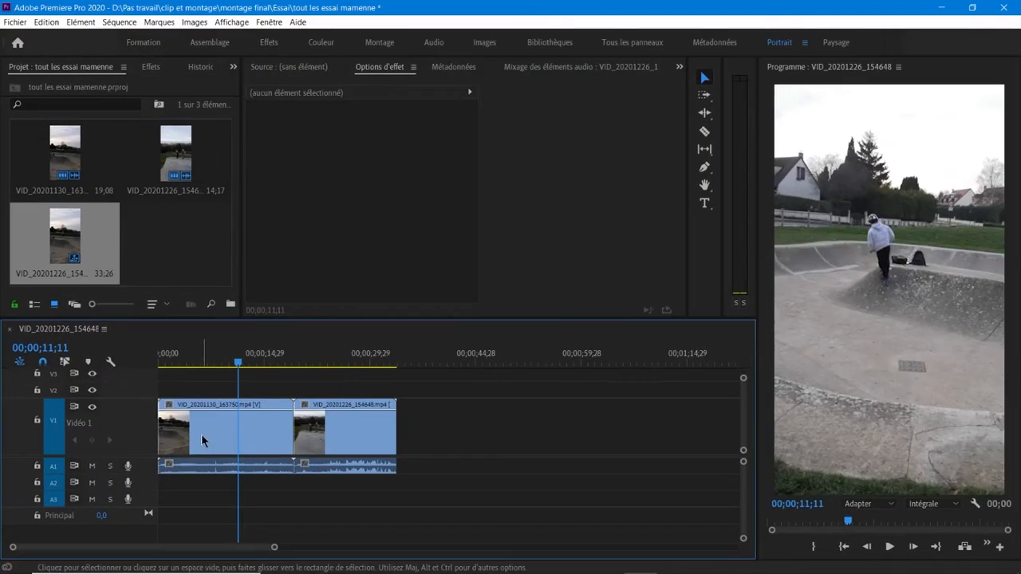
pyautogui.click(206, 427)
pyautogui.doubleClick(205, 427)
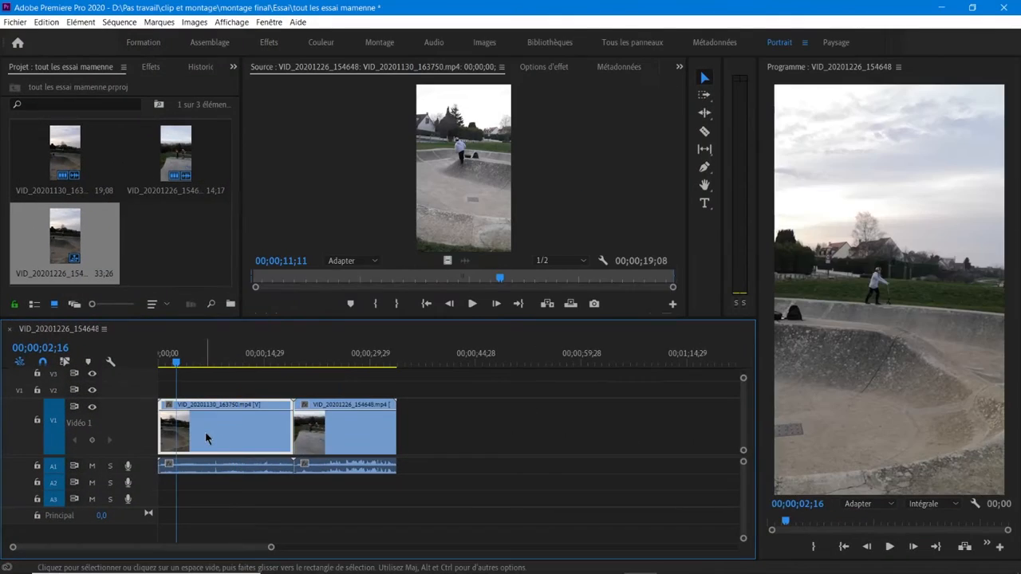
pyautogui.moveTo(205, 432); pyautogui.dragTo(462, 431)
pyautogui.click(450, 356)
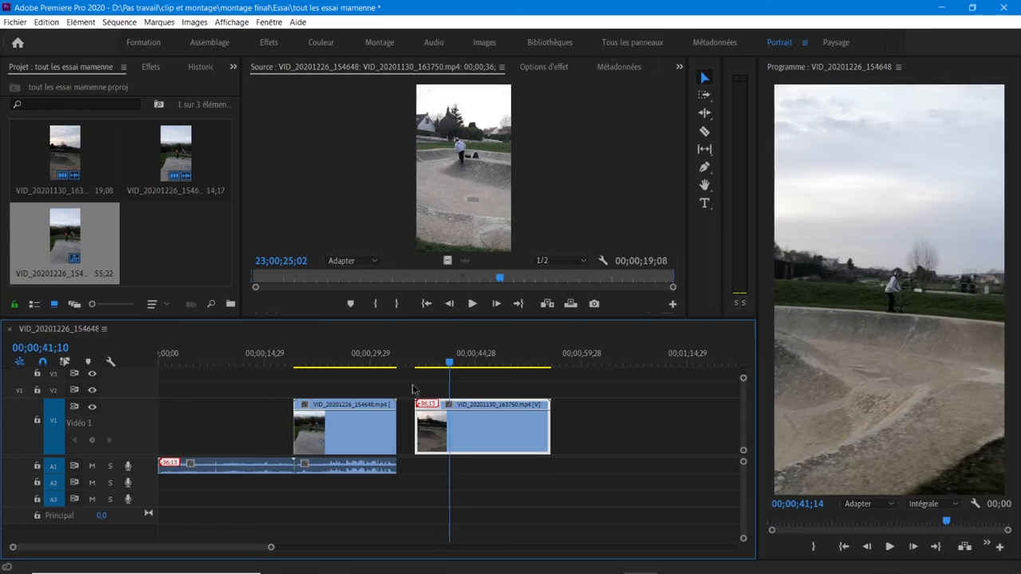
# Move the first clip's audio under its shifted video, and return the whole clip to the start of the sequence
pyautogui.moveTo(214, 470); pyautogui.dragTo(469, 462)
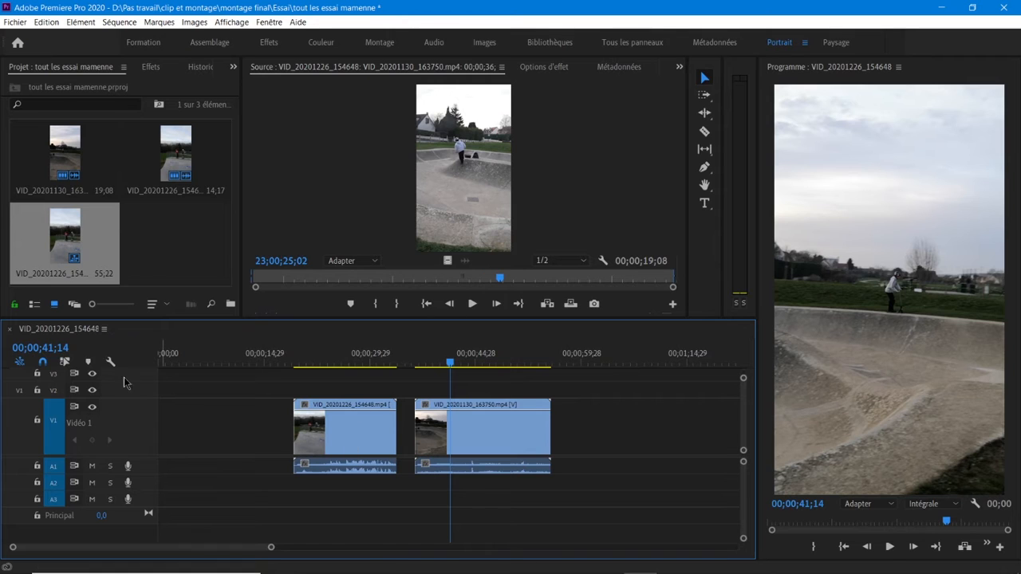
pyautogui.moveTo(456, 440); pyautogui.dragTo(176, 437)
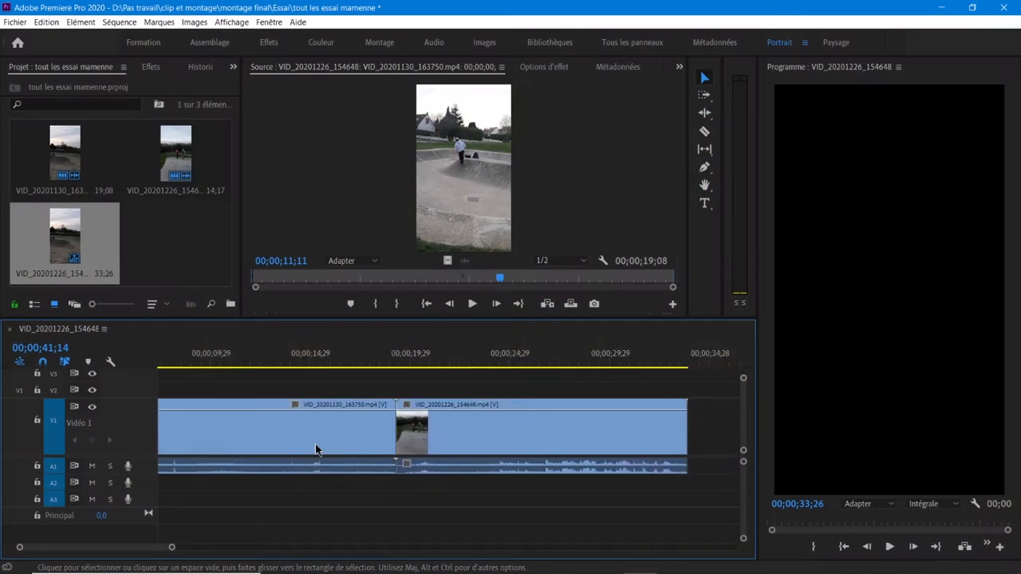
# Zoom the timeline out and in to examine the whole sequence and its two clips at different time scales
pyautogui.scroll(-3, 279, 418)
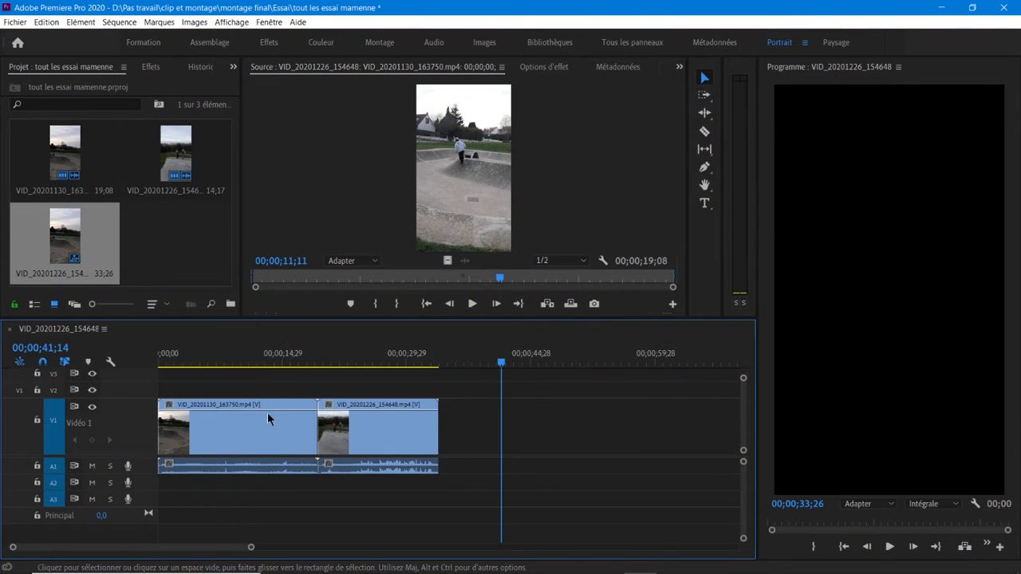
pyautogui.scroll(-4, 268, 413)
pyautogui.scroll(3, 269, 415)
pyautogui.scroll(-6, 270, 416)
pyautogui.scroll(7, 272, 417)
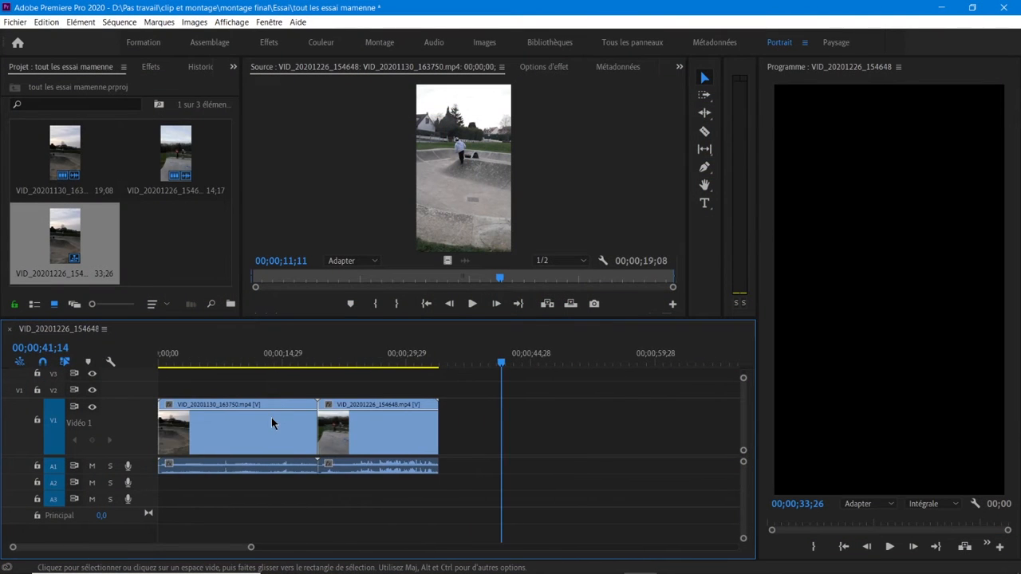
pyautogui.scroll(-3, 271, 417)
pyautogui.scroll(3, 272, 419)
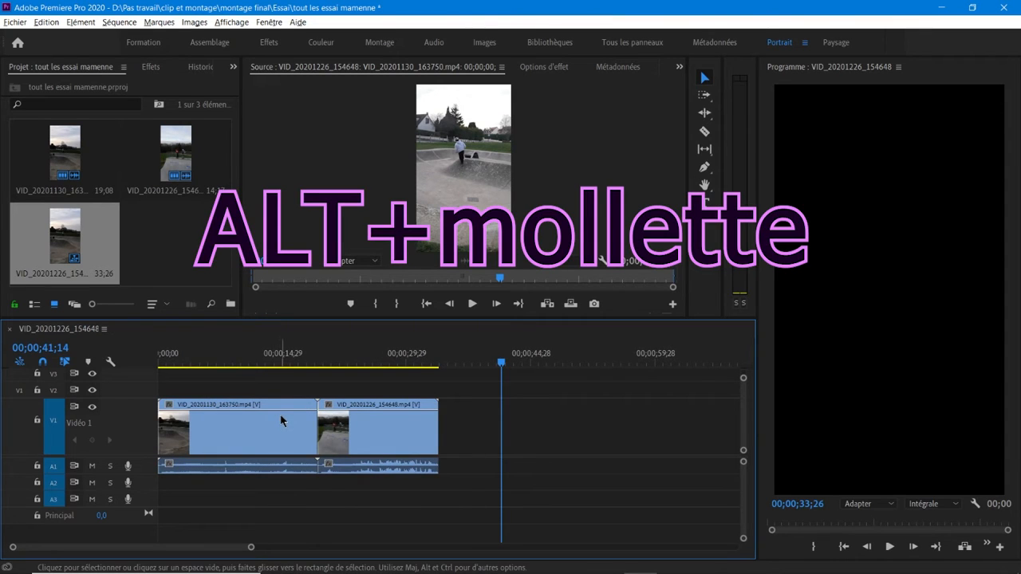
pyautogui.scroll(-3, 283, 413)
pyautogui.scroll(-4, 282, 416)
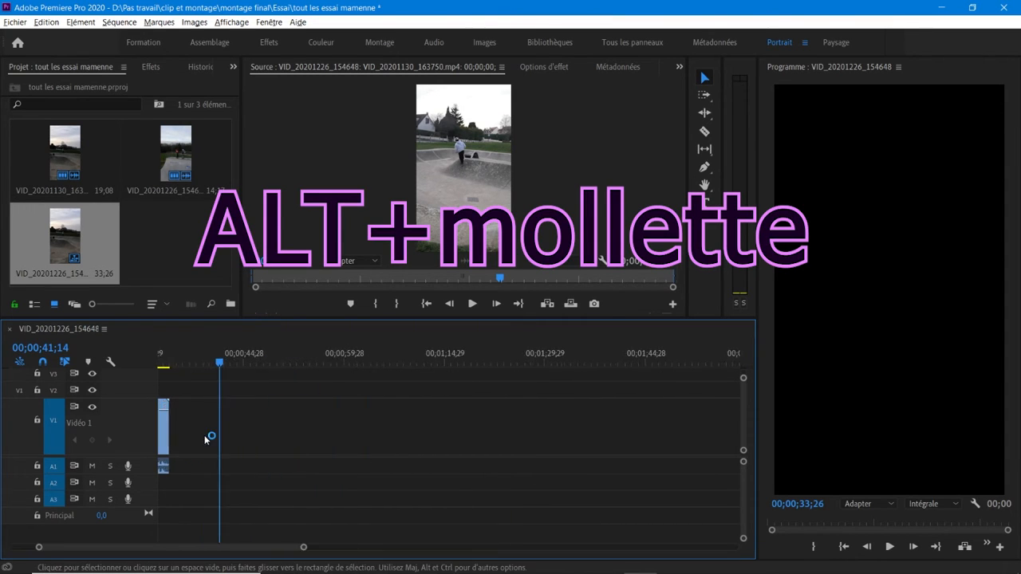
pyautogui.scroll(7, 217, 433)
pyautogui.scroll(5, 220, 450)
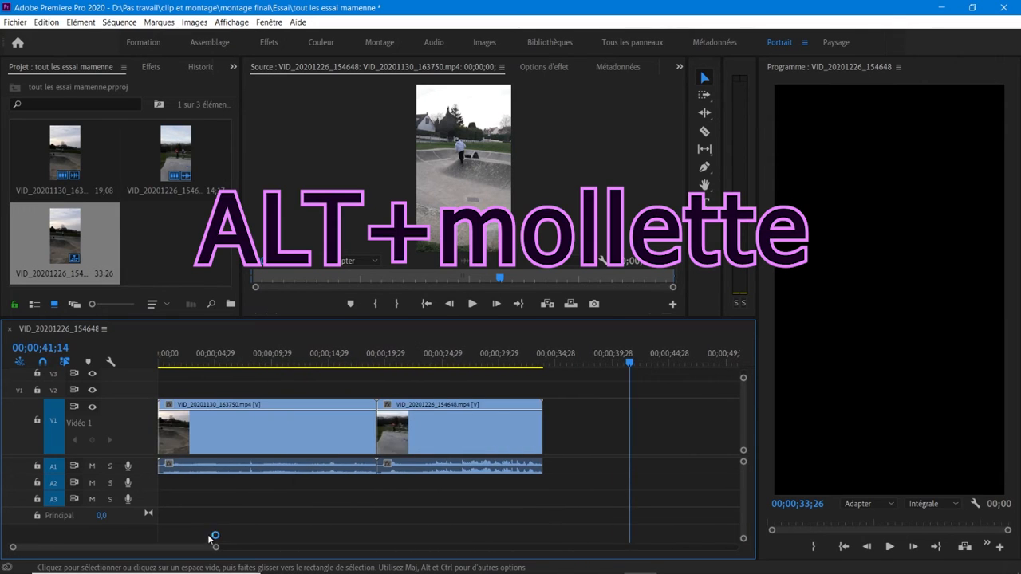
pyautogui.moveTo(215, 549); pyautogui.dragTo(252, 554)
pyautogui.moveTo(183, 550); pyautogui.dragTo(151, 553)
# Place the playhead at 00;00;08;24 and increase the height of the Audio 1 track to show larger waveforms
pyautogui.click(229, 360)
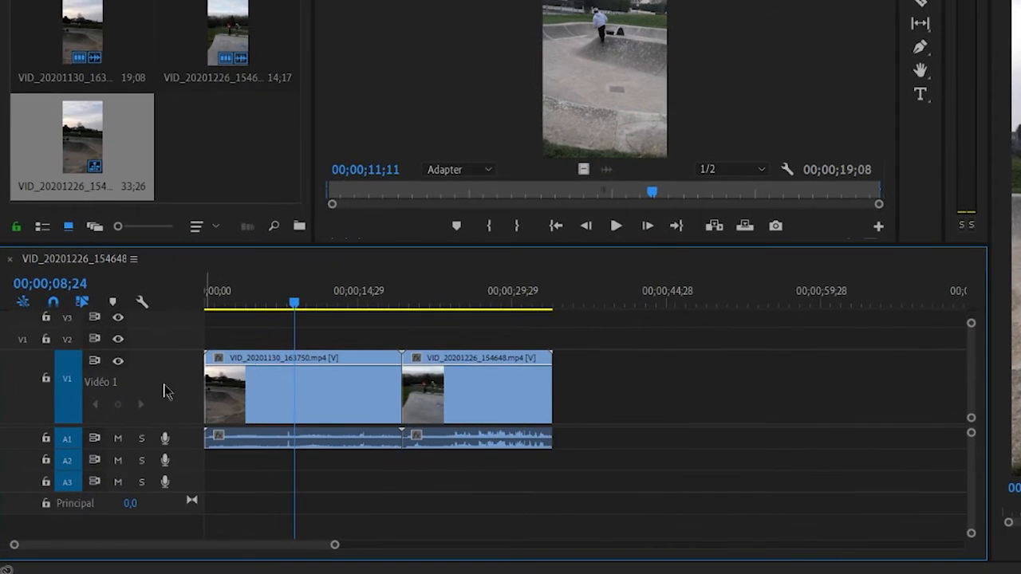
pyautogui.scroll(2, 127, 425)
pyautogui.scroll(-2, 167, 391)
pyautogui.scroll(2, 188, 450)
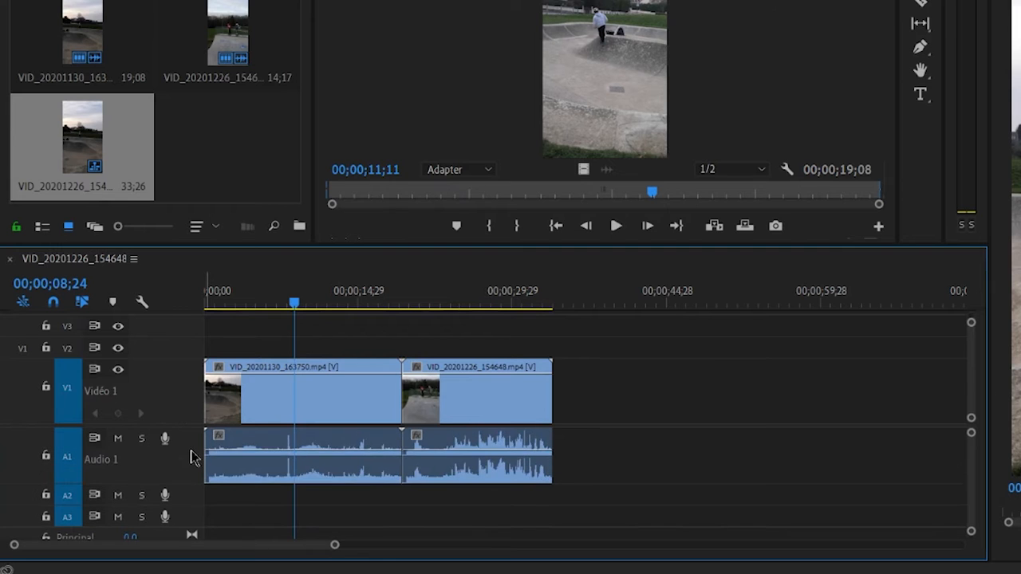
pyautogui.scroll(-2, 195, 466)
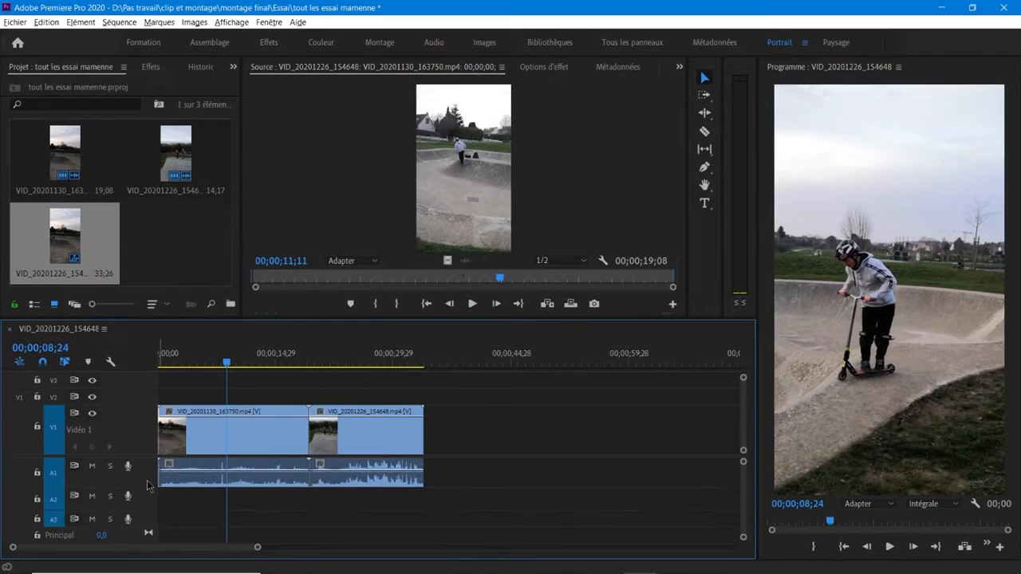
pyautogui.scroll(-2, 184, 454)
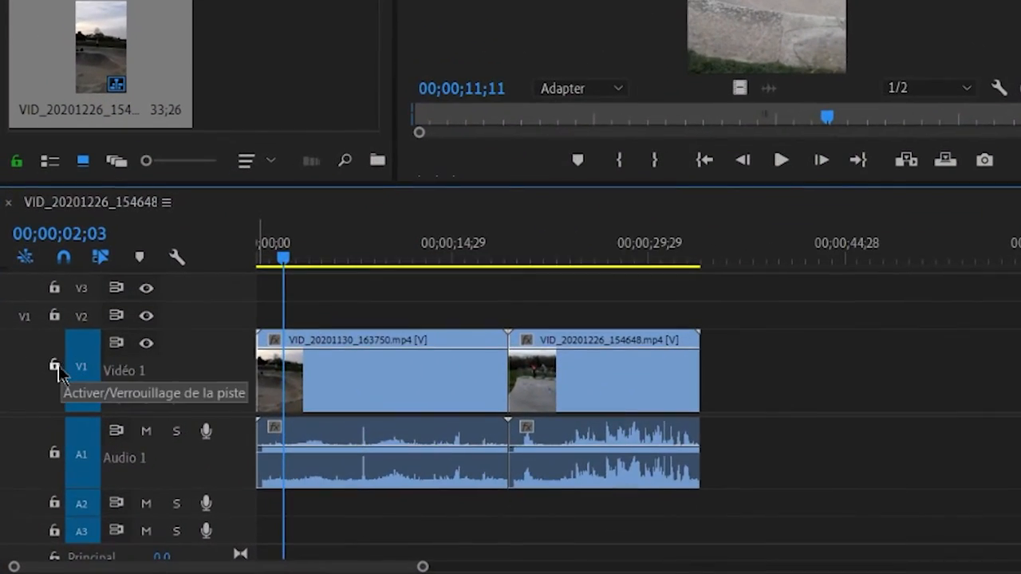
# Try locking the V1 track and the A1 track, unlocking each one again
pyautogui.click(54, 366)
pyautogui.click(54, 366)
pyautogui.click(54, 452)
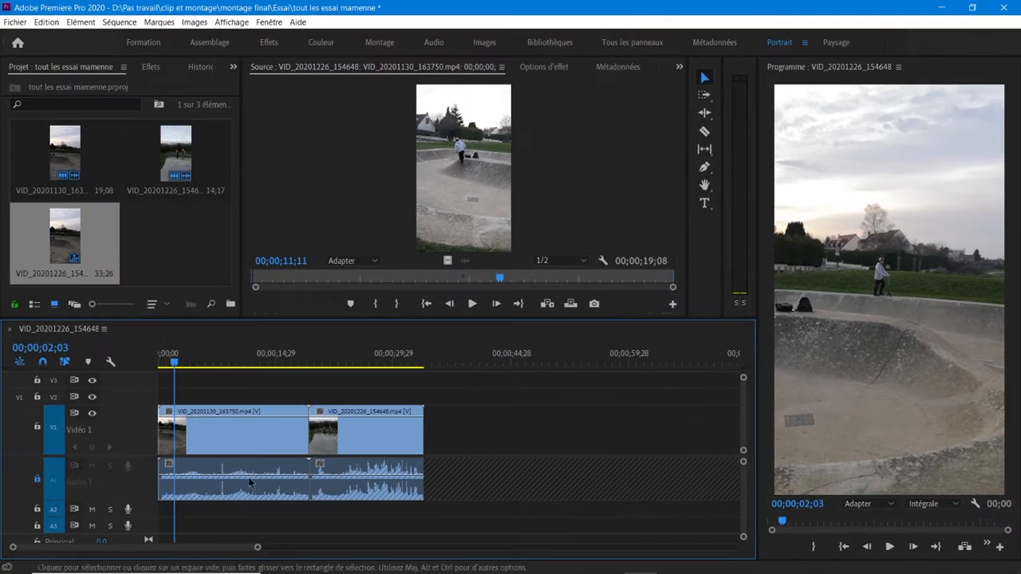
pyautogui.click(45, 467)
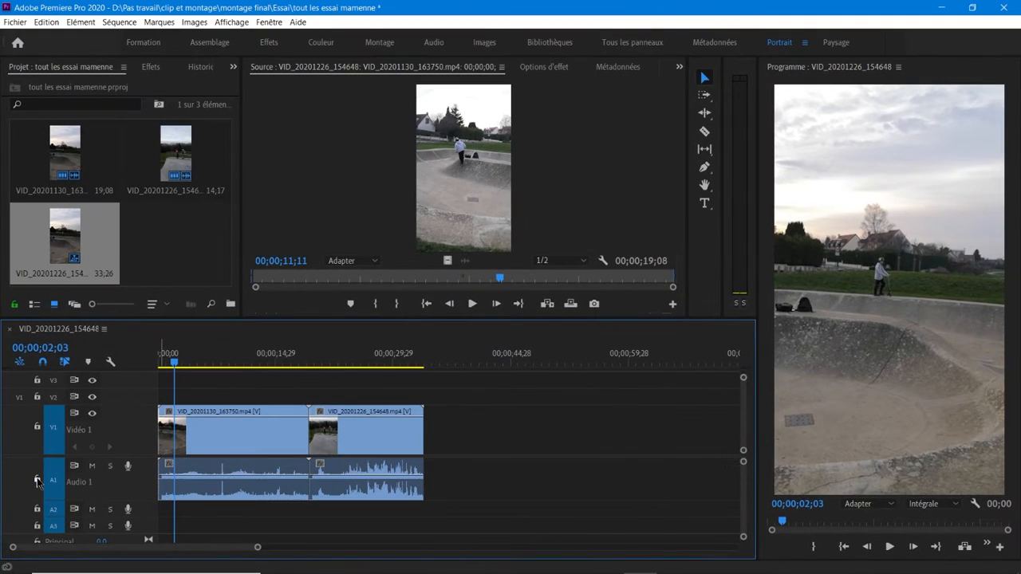
# Lock the A1 track, move the playhead to 00;00;06;23, and unlock the track to test selecting the first clip
pyautogui.click(37, 481)
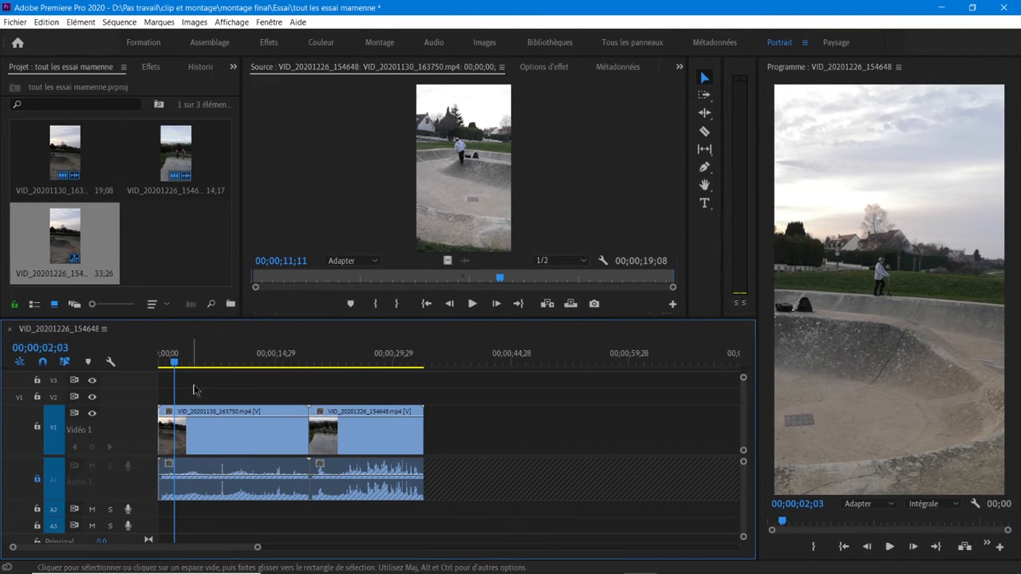
pyautogui.moveTo(204, 361); pyautogui.dragTo(211, 360)
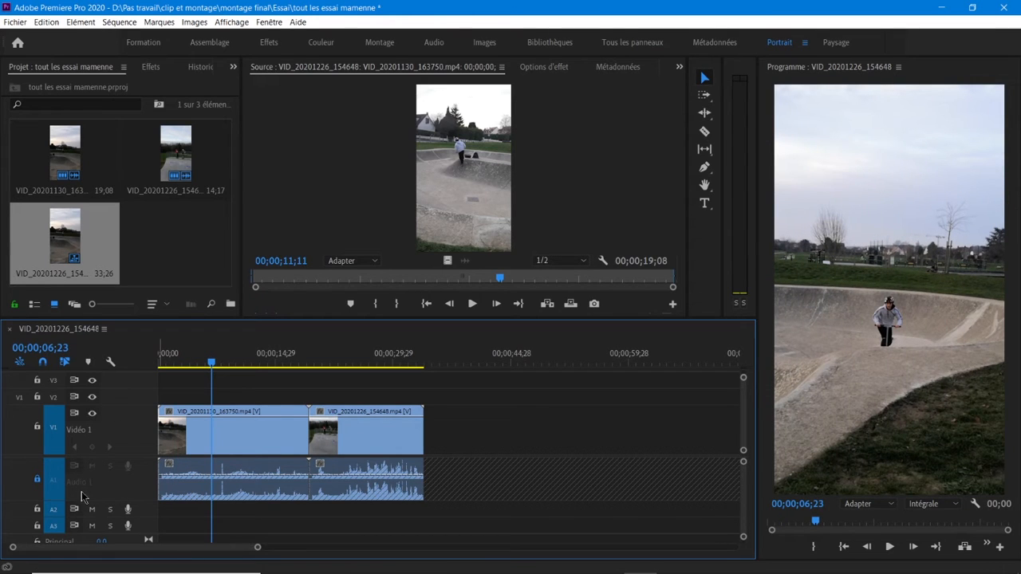
pyautogui.click(37, 480)
pyautogui.click(192, 486)
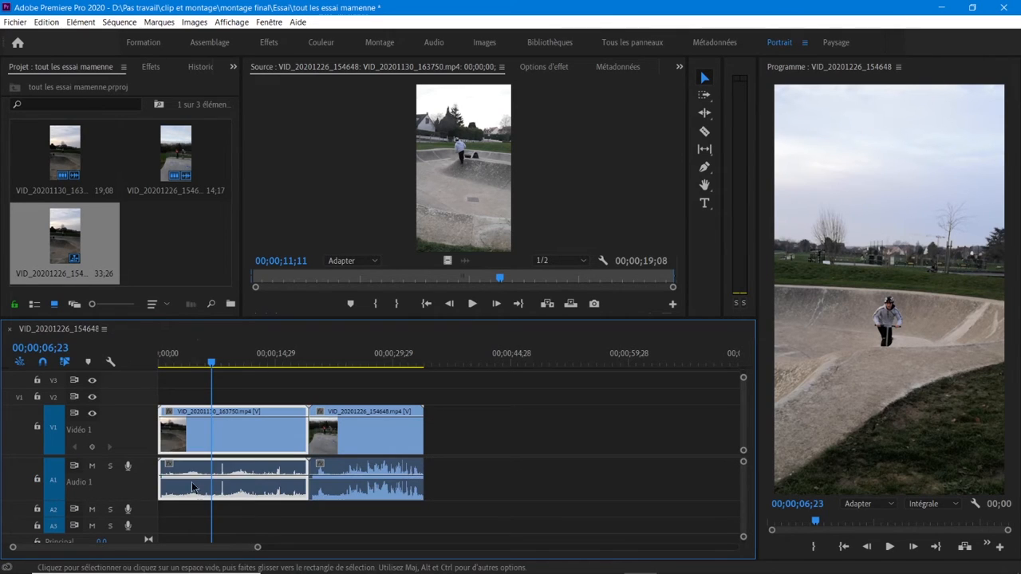
pyautogui.click(182, 509)
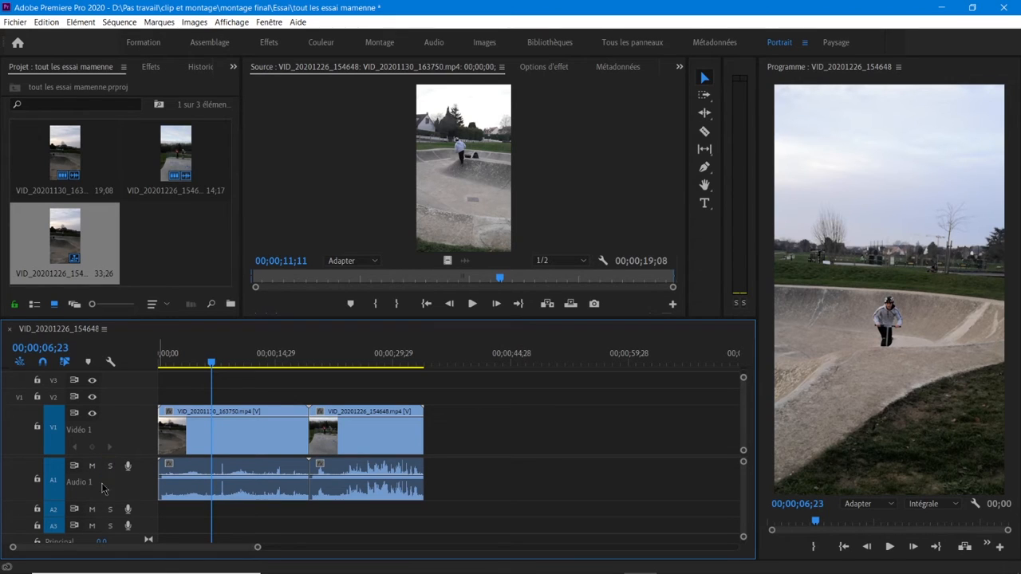
# Record a short voice-over on the A1 track past the end of the clips and return the playhead to 00;00;30;04
pyautogui.click(92, 467)
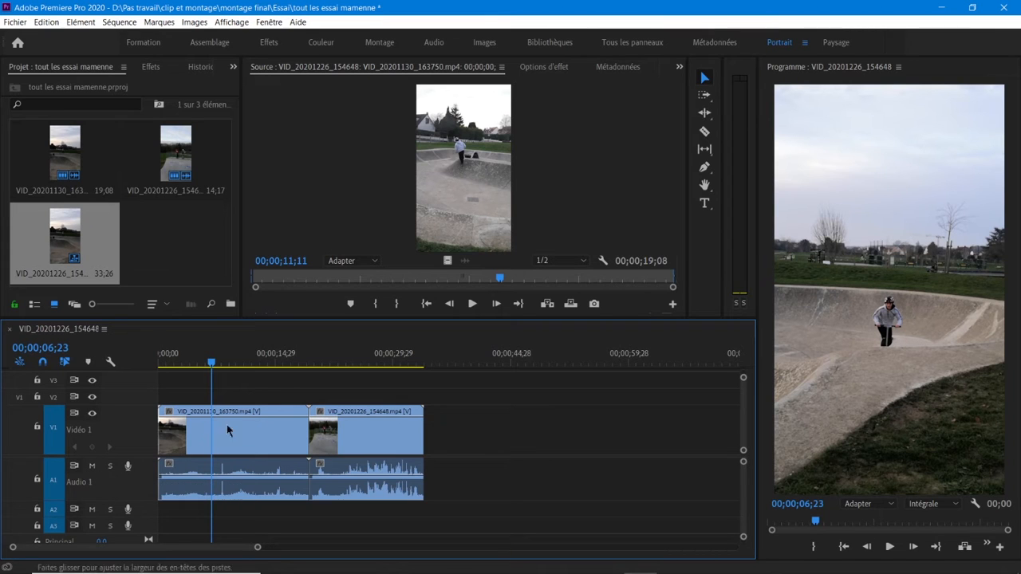
pyautogui.click(445, 357)
pyautogui.click(128, 465)
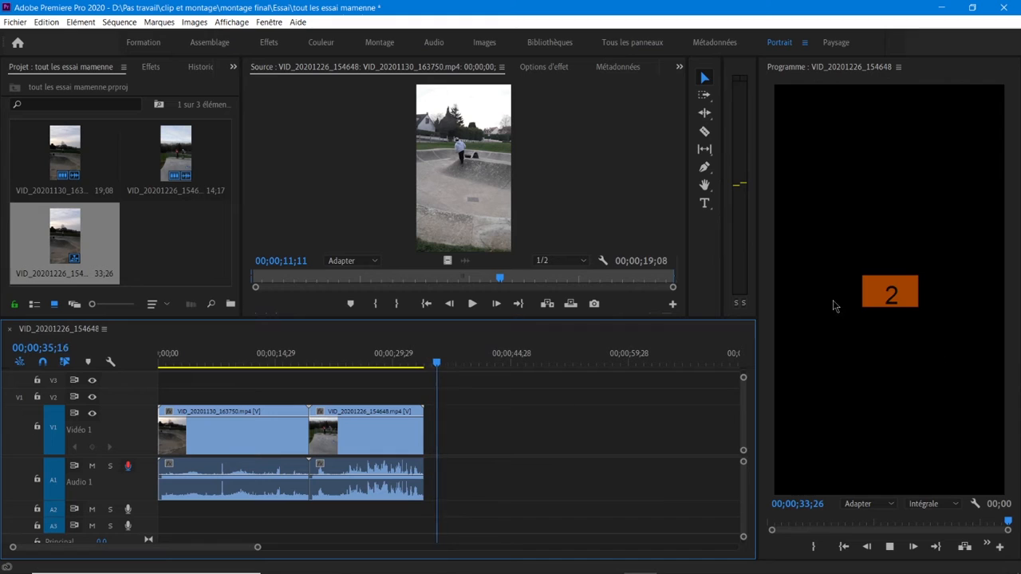
pyautogui.click(129, 466)
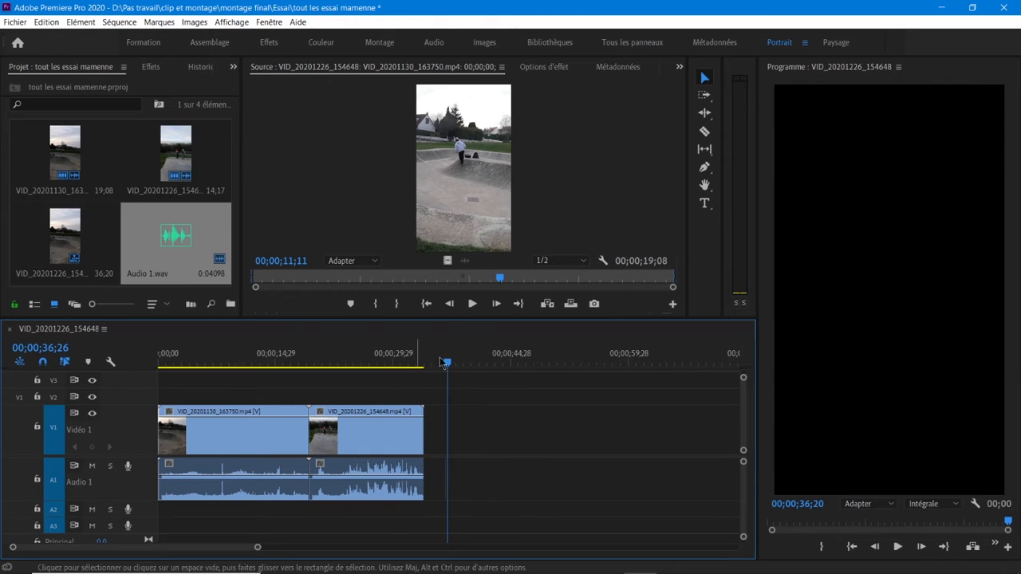
pyautogui.moveTo(439, 357); pyautogui.dragTo(392, 357)
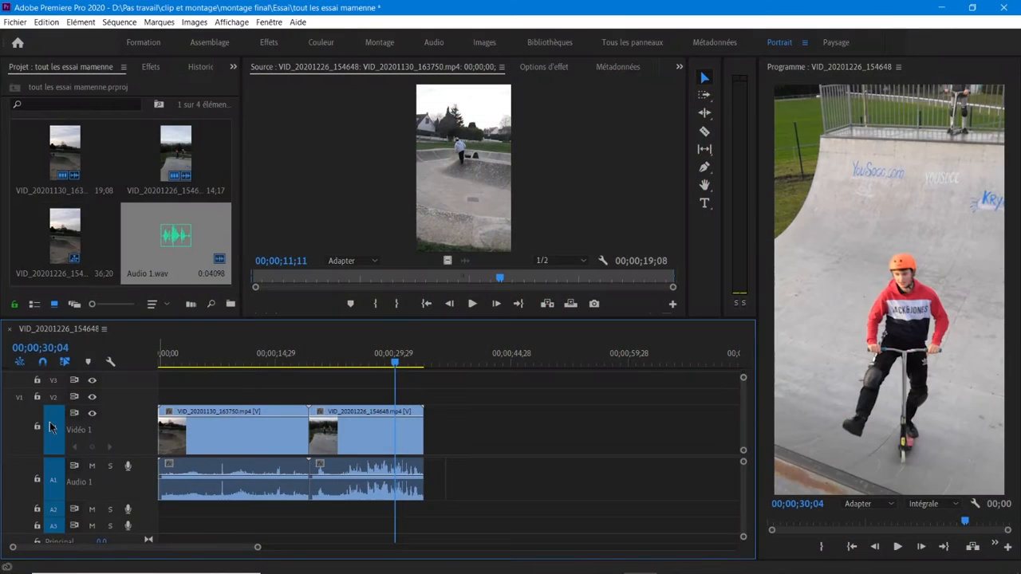
# With V1 as the only targeted video track, paste a copy of the second clip, VID_20201226_154648.mp4, at 00;00;37;22
pyautogui.click(53, 379)
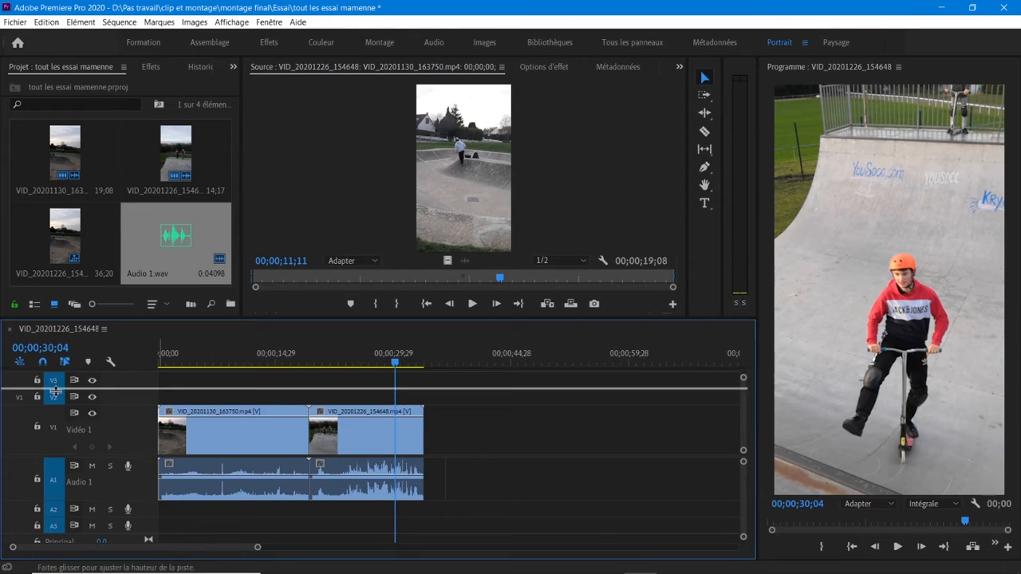
pyautogui.click(53, 418)
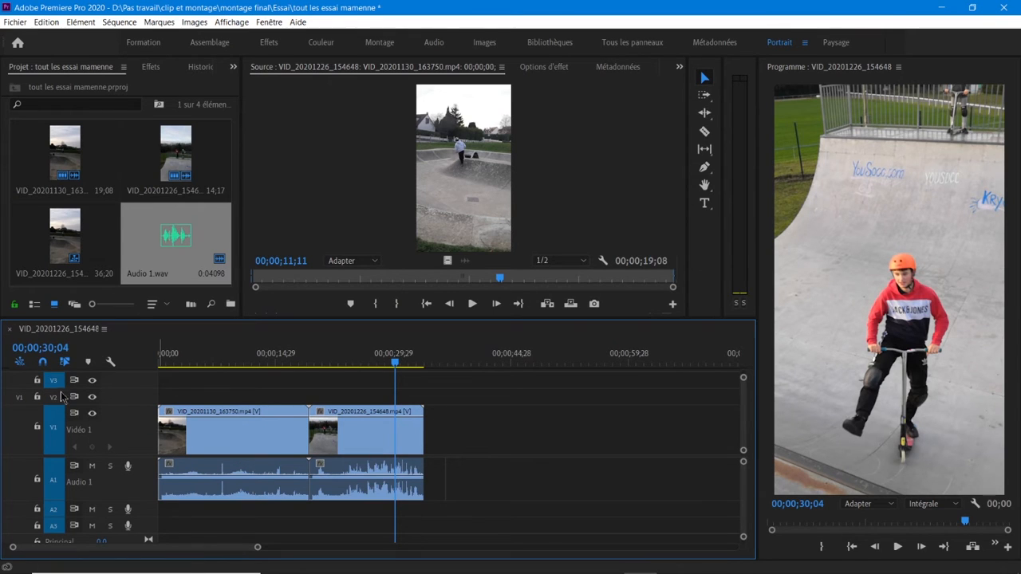
pyautogui.click(390, 444)
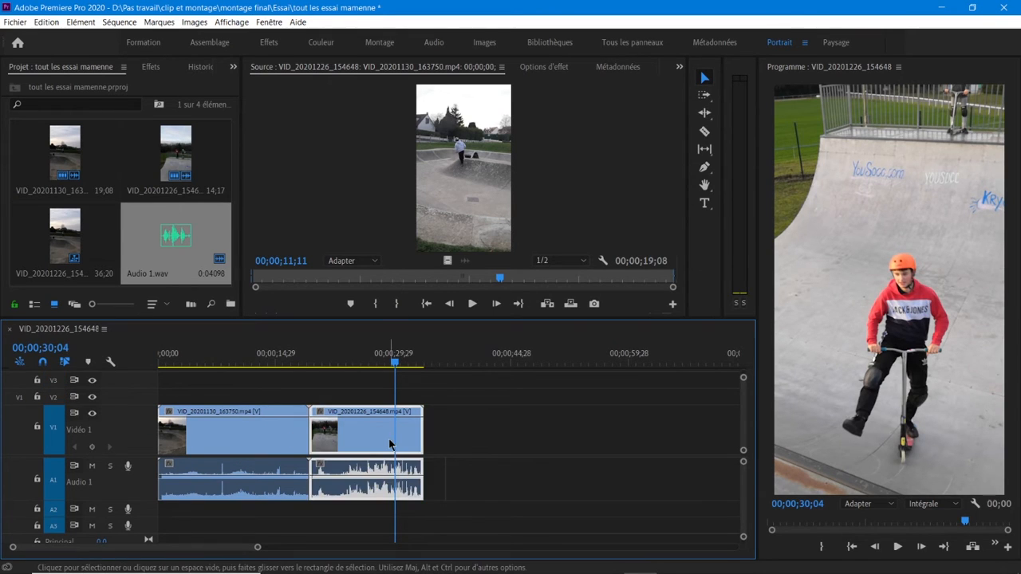
pyautogui.click(392, 361)
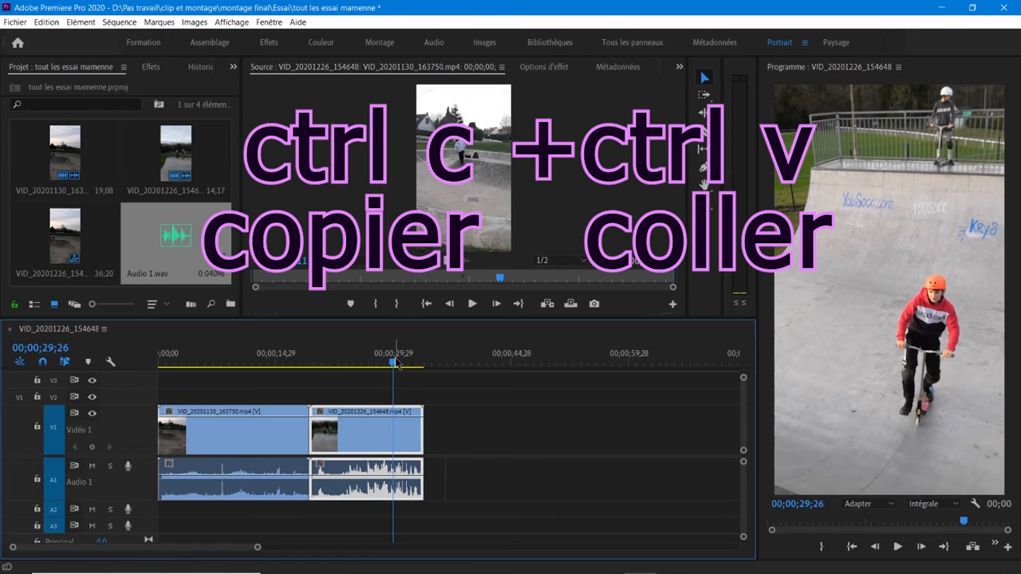
pyautogui.click(452, 360)
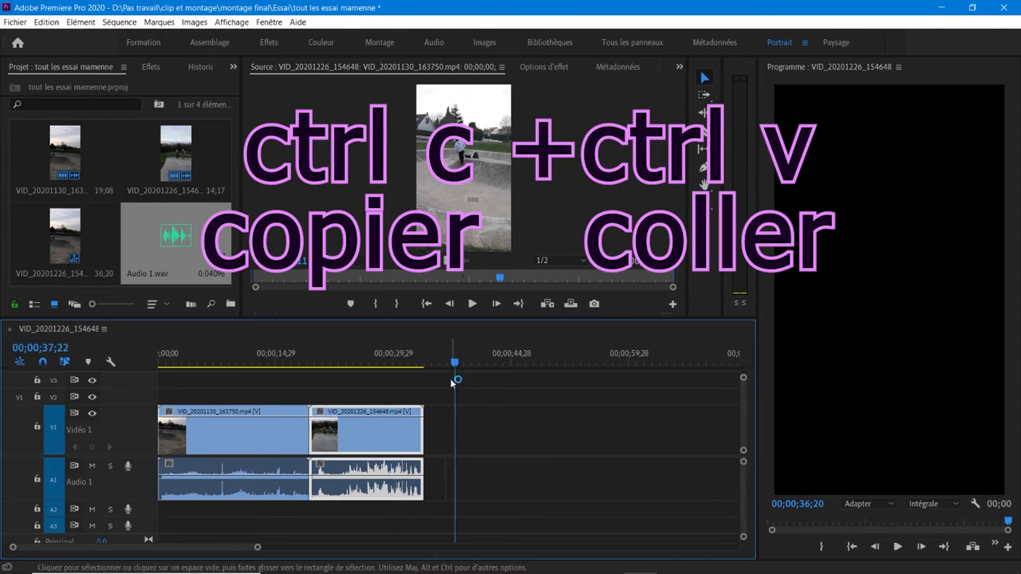
pyautogui.hotkey('ctrl', 'v')
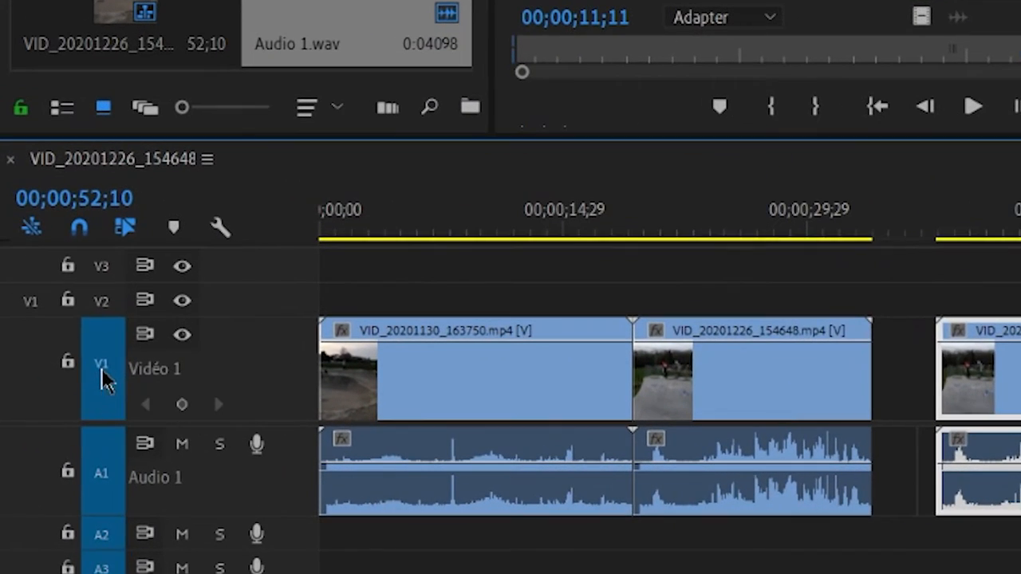
# Make V2 the only targeted video track and paste another copy of the VID_20201226_154648.mp4 clip at 00;00;52;10
pyautogui.click(55, 429)
pyautogui.click(102, 303)
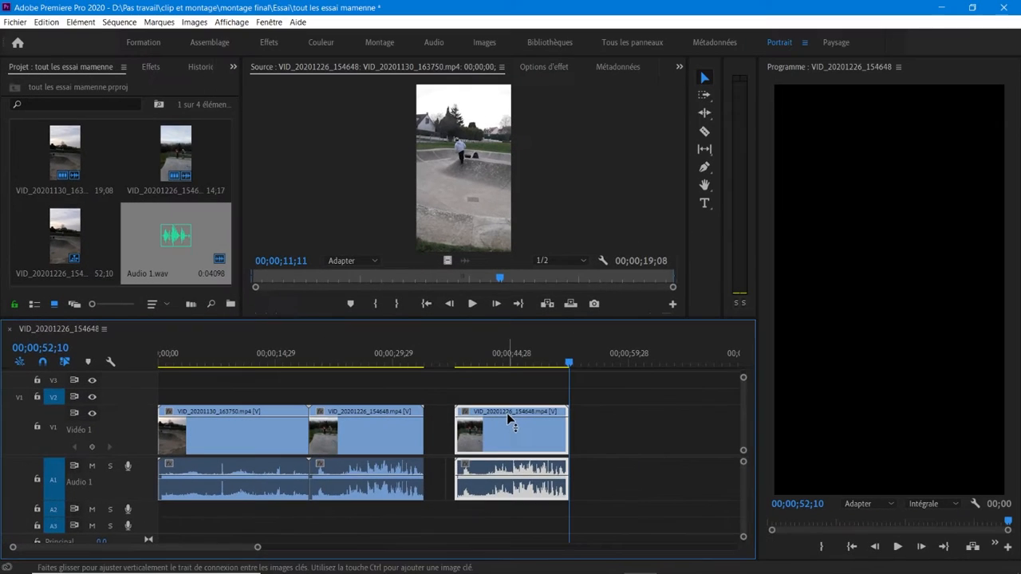
pyautogui.hotkey('ctrl', 'v')
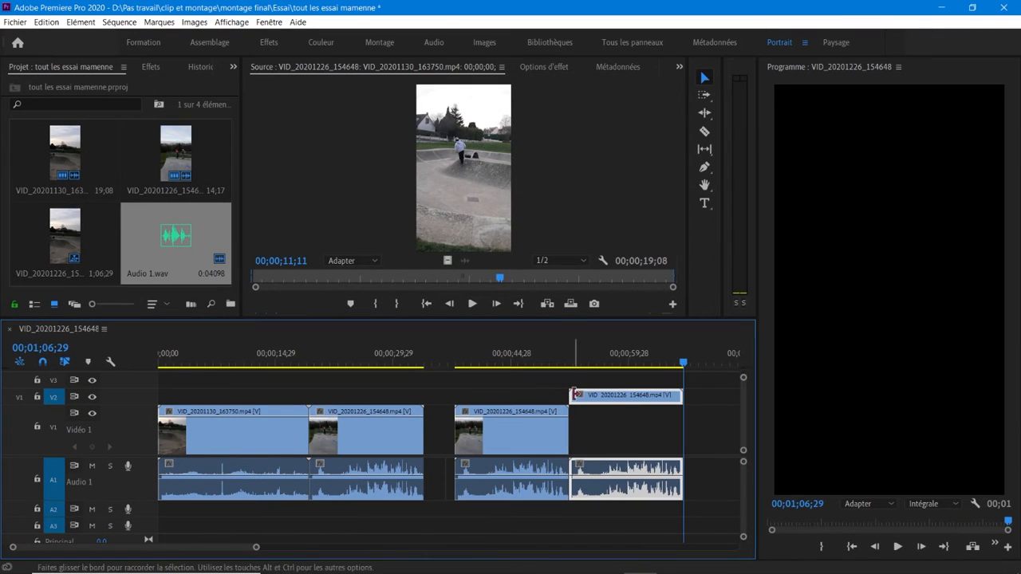
pyautogui.click(557, 397)
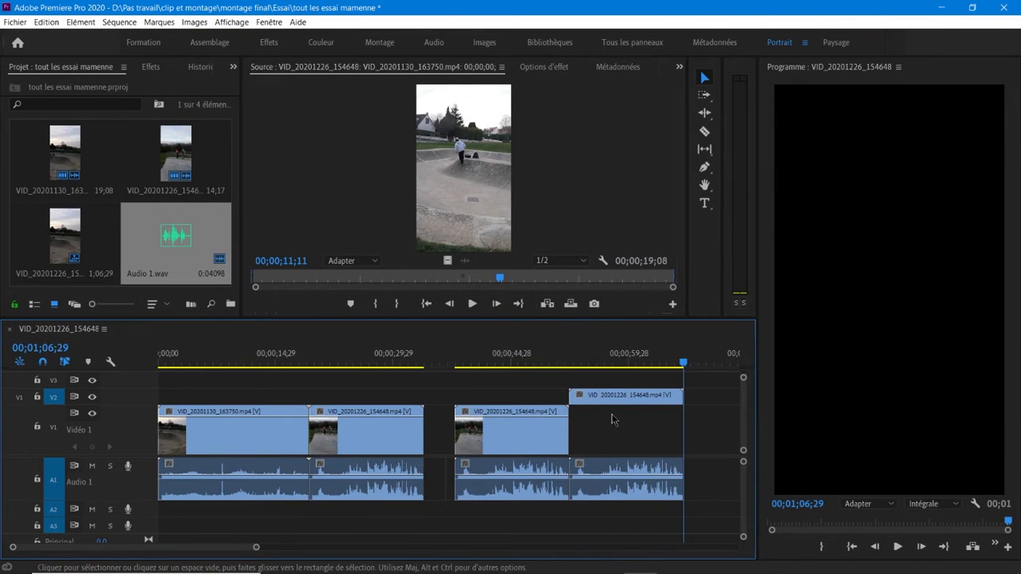
# Make V3 the only targeted video track and paste a further copy of the VID_20201226_154648.mp4 clip at 00;01;06;29
pyautogui.hscroll(3, 612, 419)
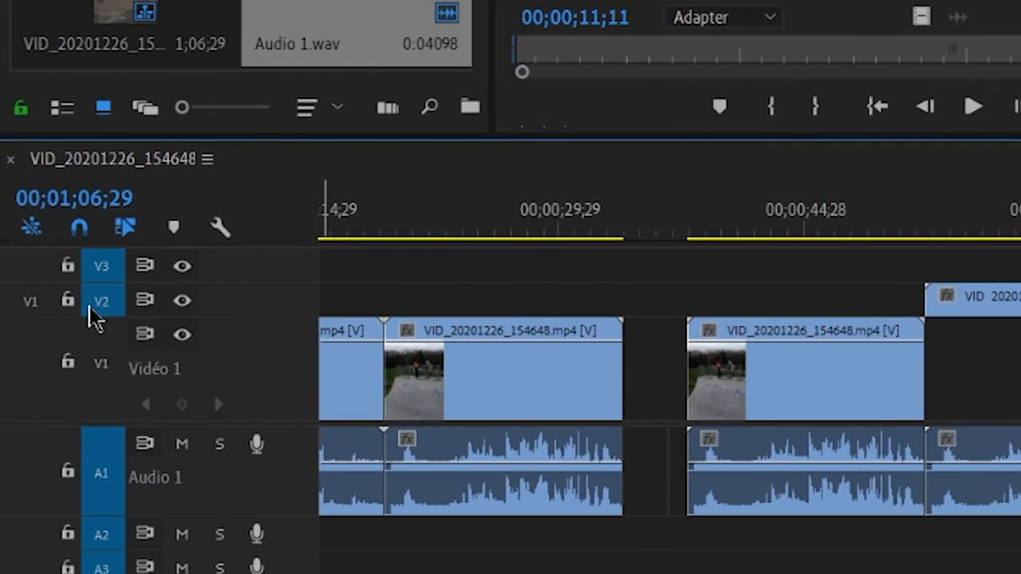
pyautogui.click(91, 308)
pyautogui.click(989, 299)
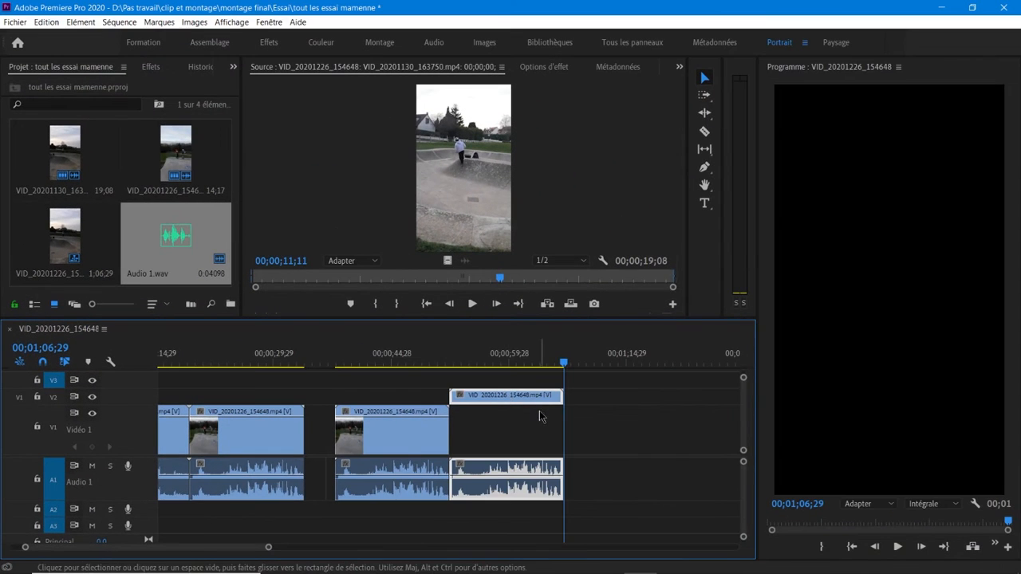
pyautogui.hotkey('ctrl', 'v')
pyautogui.moveTo(599, 386); pyautogui.dragTo(616, 387)
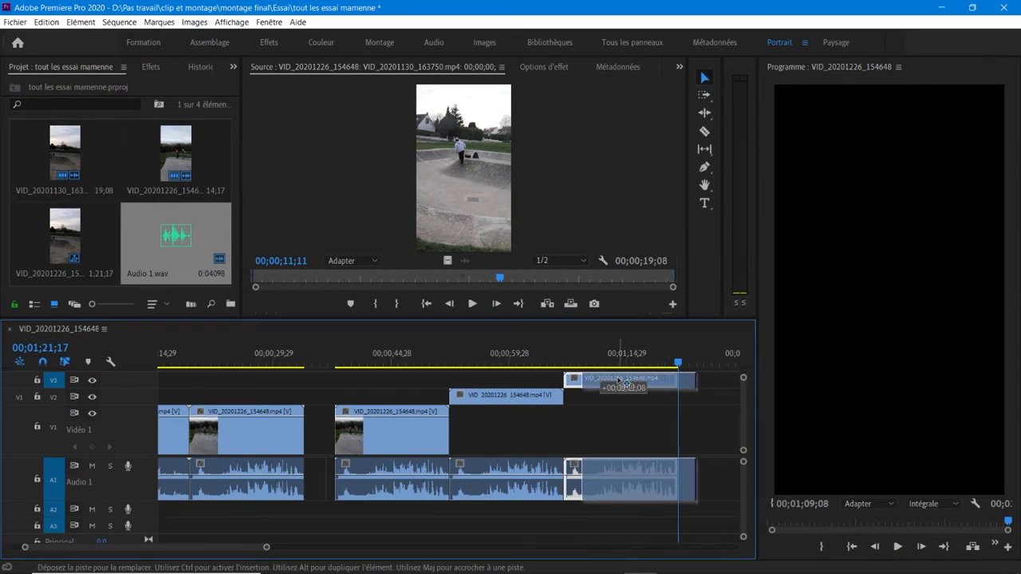
# Delete the three pasted copies of the second clip and make V1 the only targeted video track again
pyautogui.moveTo(717, 381); pyautogui.dragTo(388, 480)
pyautogui.press('Delete')
pyautogui.scroll(2, 372, 467)
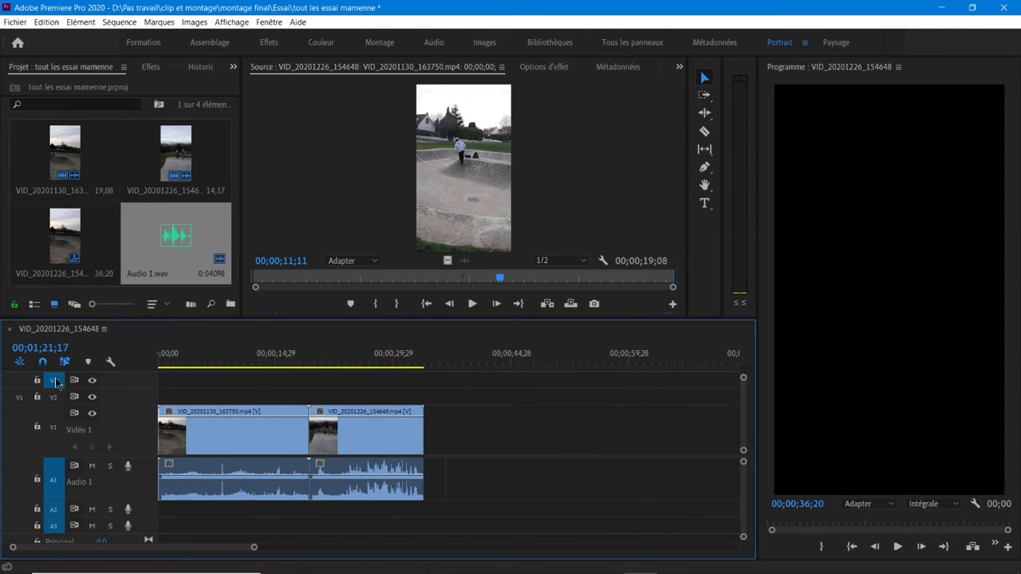
pyautogui.click(53, 381)
pyautogui.click(55, 421)
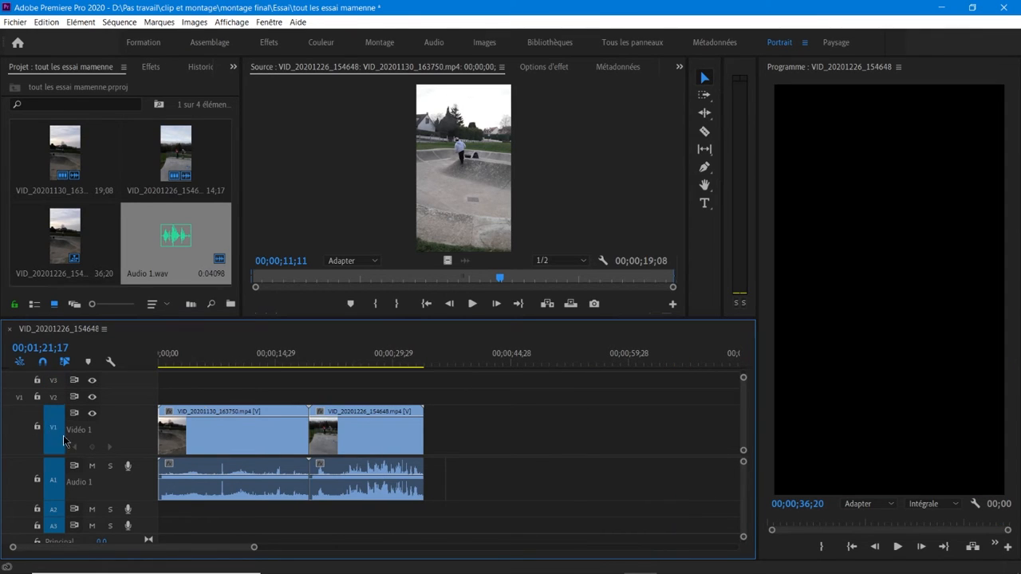
# Turn off timeline snapping and move the second clip back toward the first one, leaving a small gap between them
pyautogui.click(270, 362)
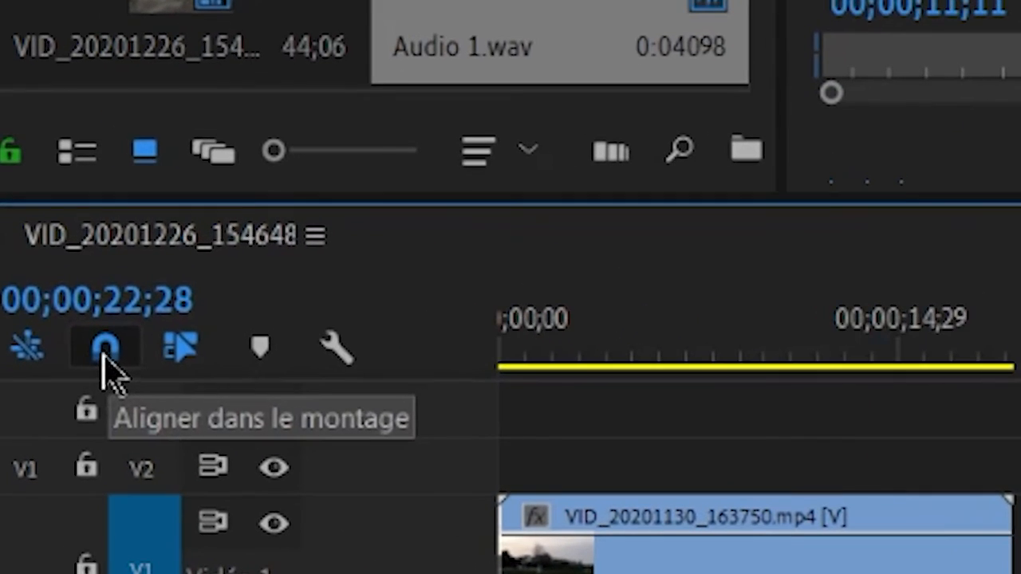
pyautogui.click(43, 363)
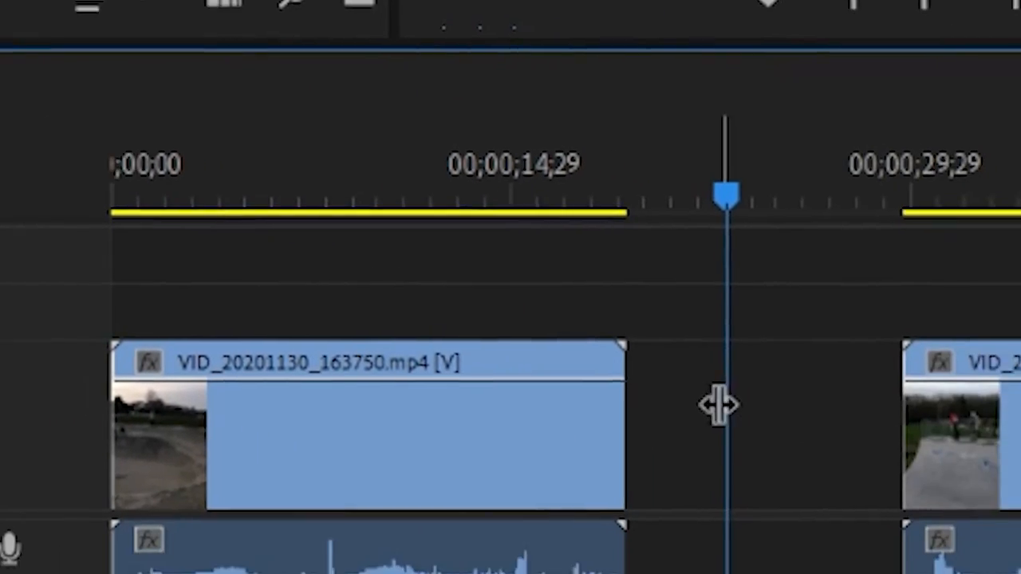
pyautogui.moveTo(825, 330); pyautogui.dragTo(561, 258)
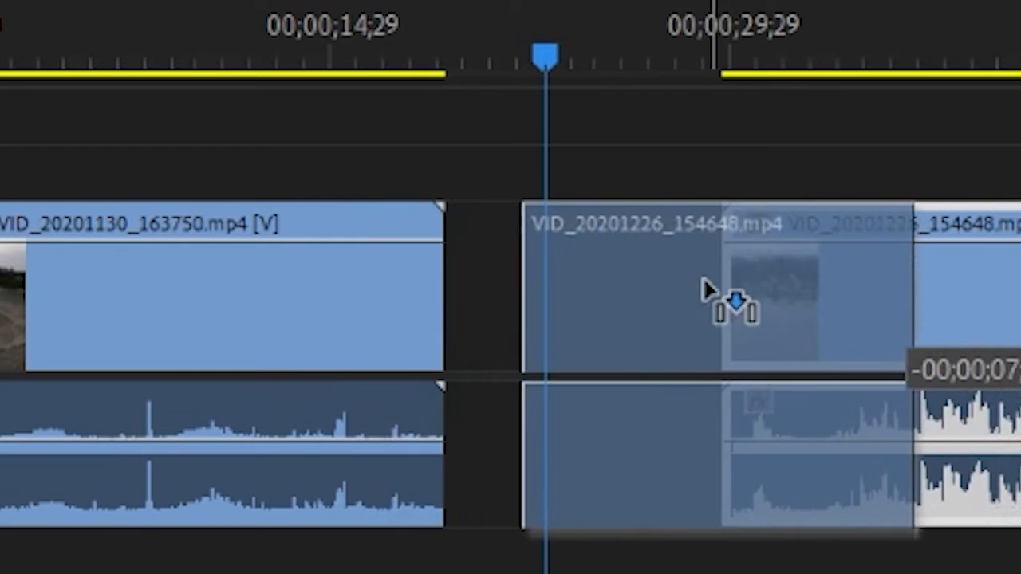
pyautogui.moveTo(703, 284); pyautogui.dragTo(510, 288)
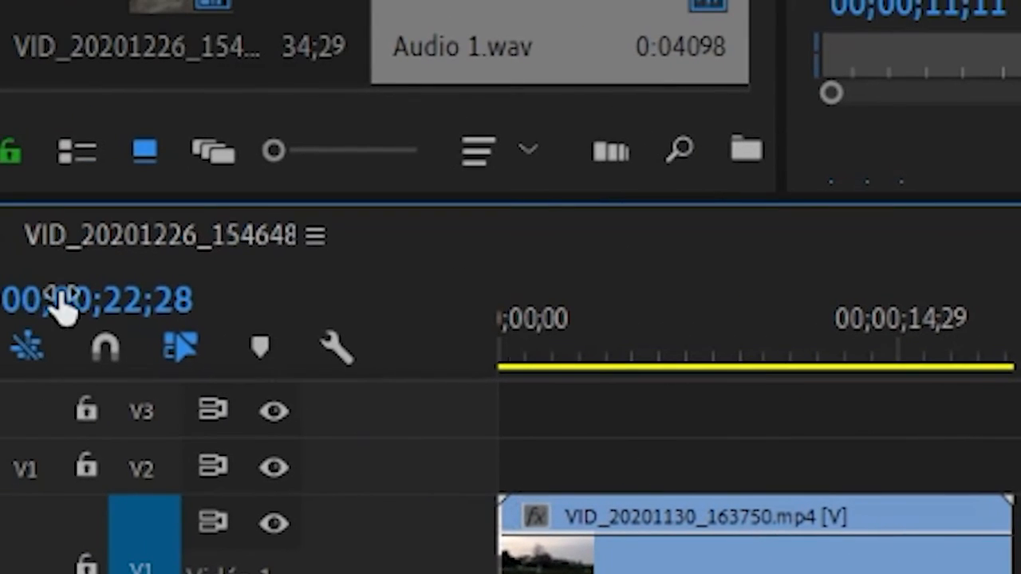
# Turn timeline snapping back on and snap the second clip against the end of the first clip
pyautogui.click(103, 348)
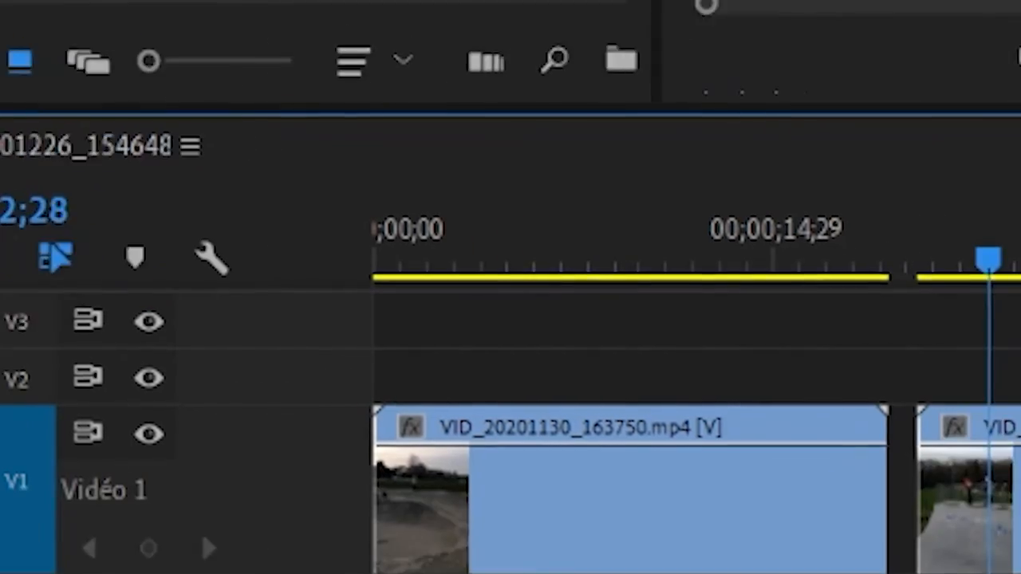
pyautogui.moveTo(681, 280); pyautogui.dragTo(601, 275)
pyautogui.click(923, 179)
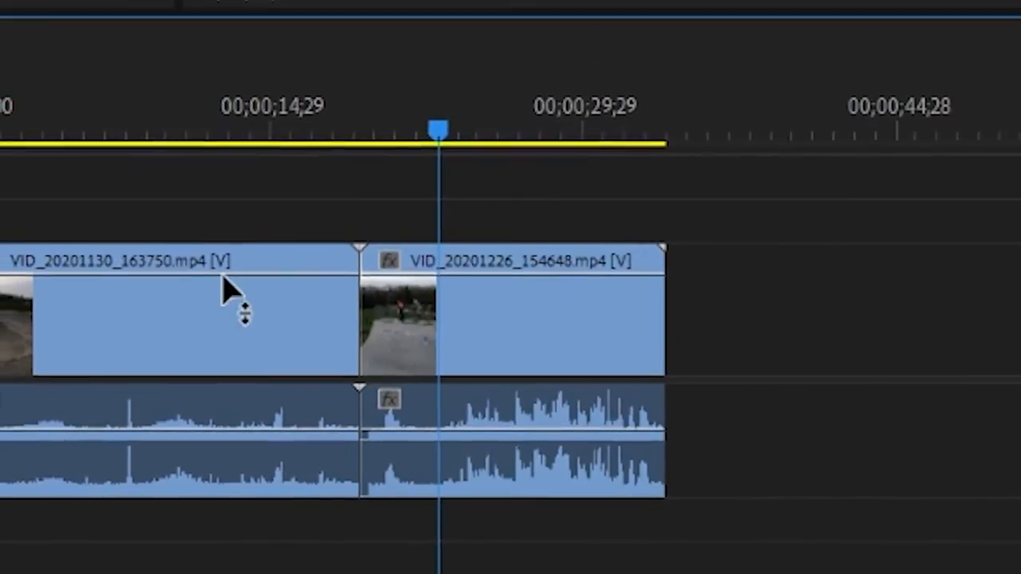
# With the playhead at 00;00;19;10, pull the second clip away from the first and snap it back to the playhead
pyautogui.scroll(5, 435, 255)
pyautogui.click(477, 194)
pyautogui.moveTo(576, 327); pyautogui.dragTo(617, 349)
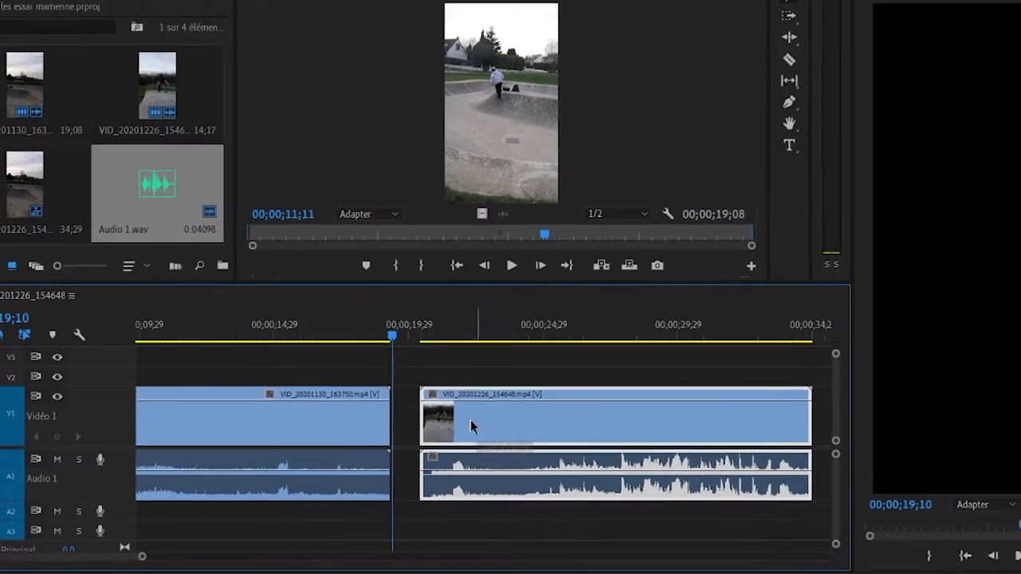
pyautogui.moveTo(471, 426); pyautogui.dragTo(392, 431)
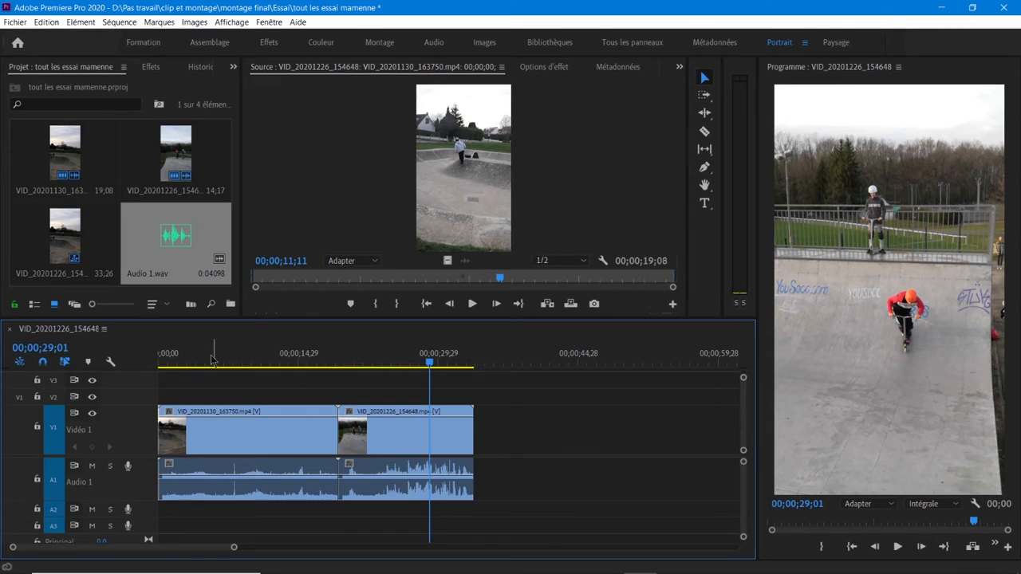
# Place the playhead at 00;00;04;01, then open the keyboard shortcuts window to examine the assigned commands and close it unchanged
pyautogui.click(197, 363)
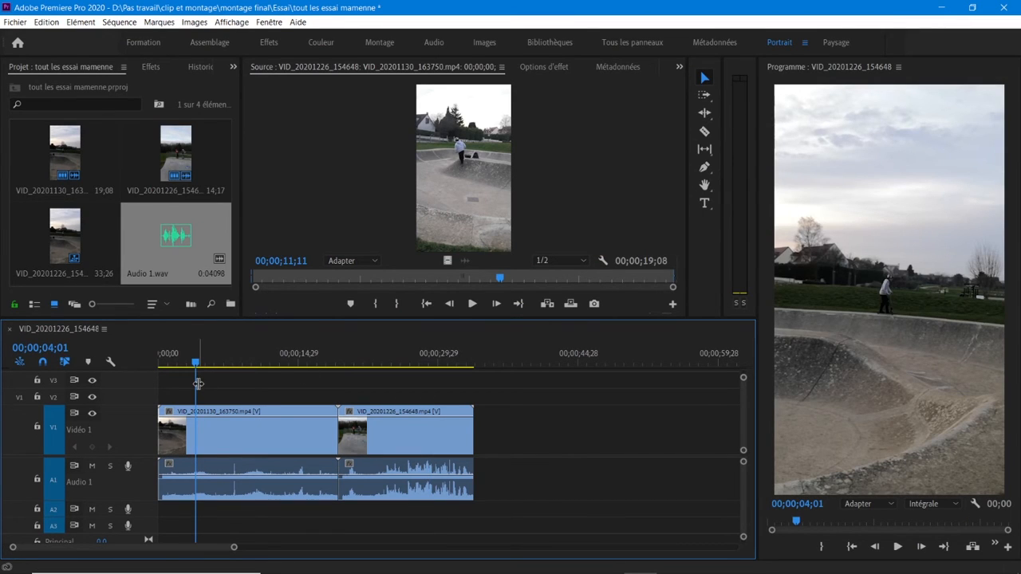
pyautogui.click(47, 24)
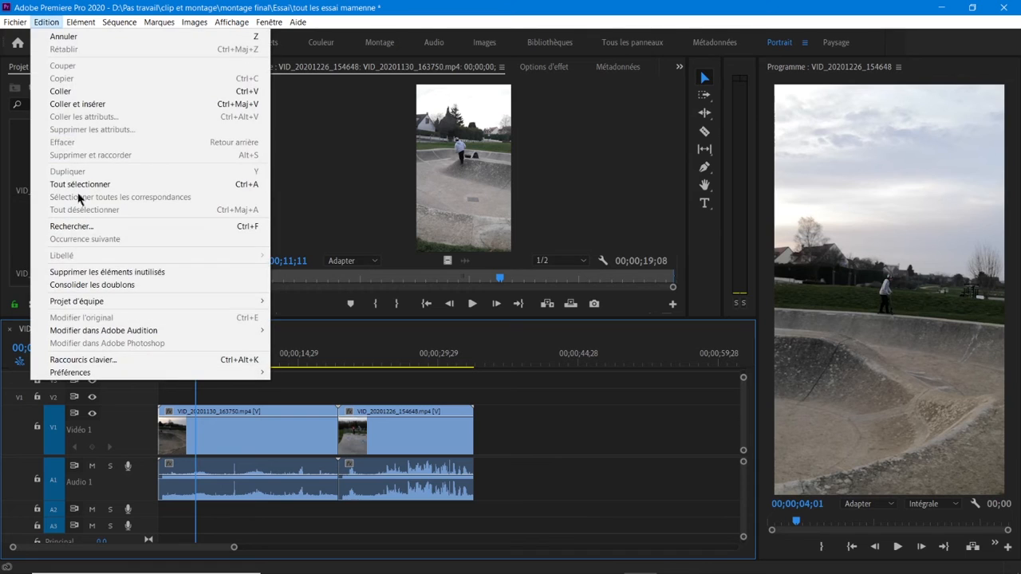
pyautogui.click(41, 24)
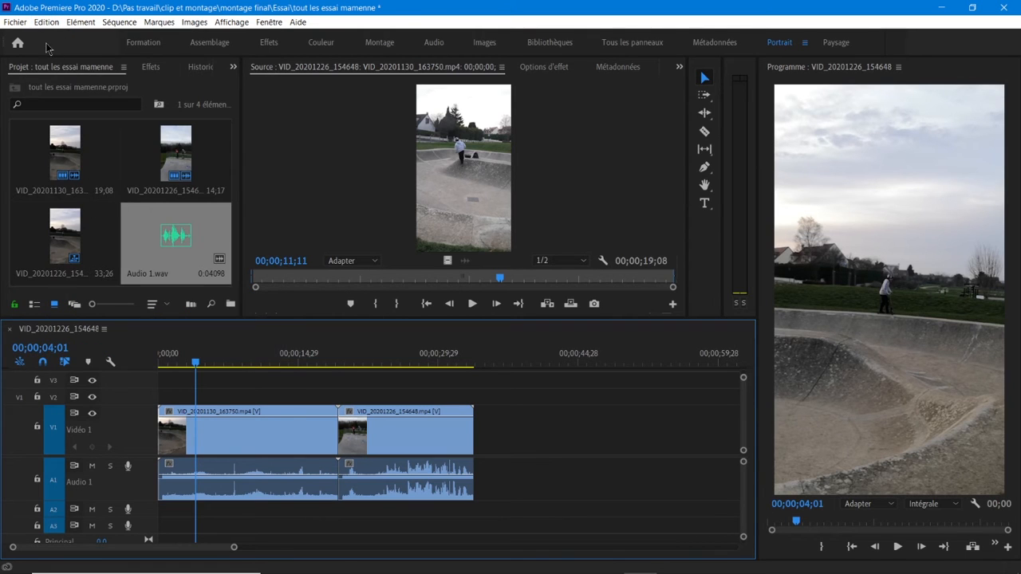
pyautogui.click(48, 24)
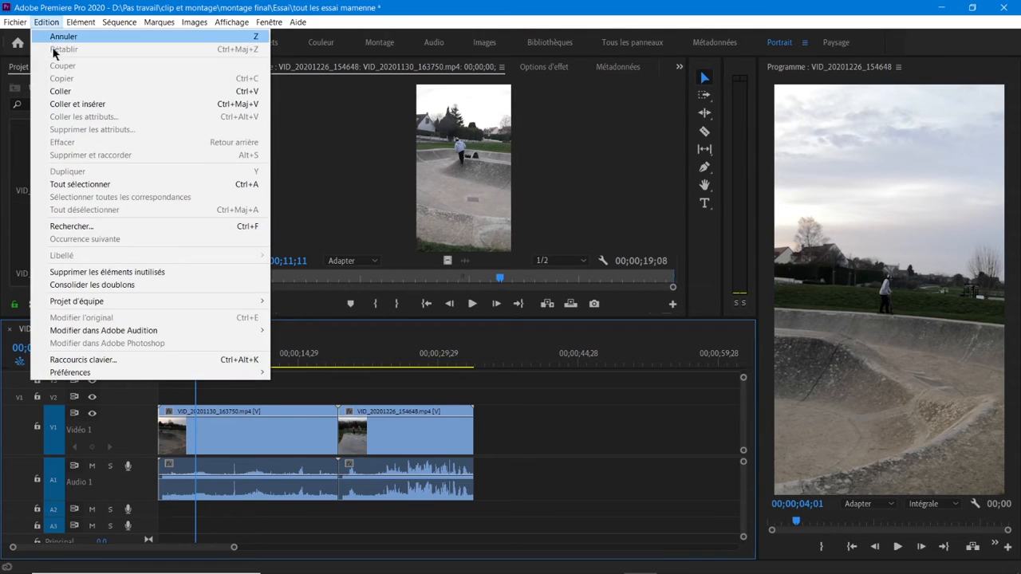
pyautogui.click(99, 359)
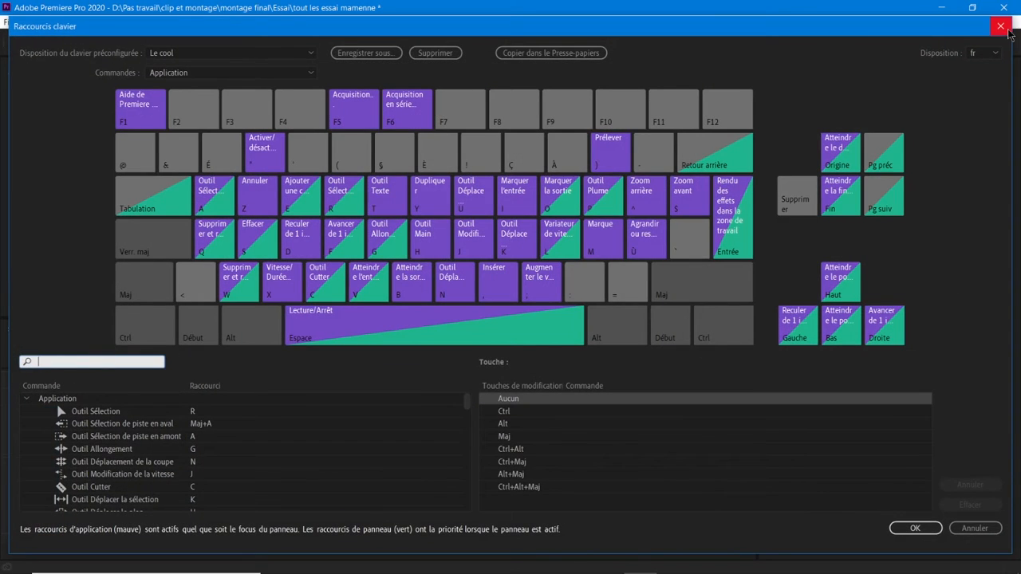
pyautogui.click(1001, 26)
# Copy the second clip, VID_20201226_154648.mp4, and paste it on V1 at 00;00;39;25
pyautogui.click(186, 364)
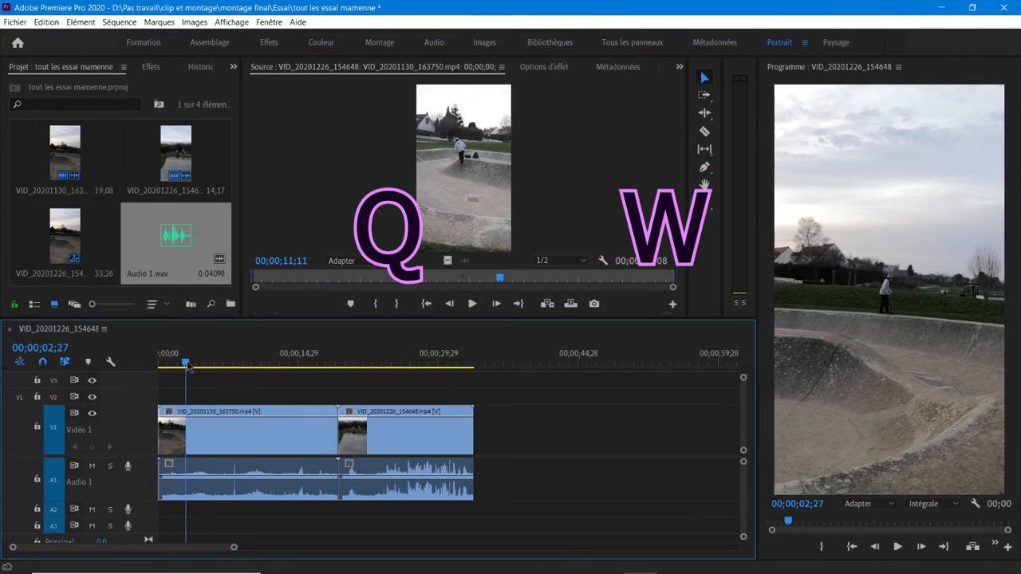
pyautogui.click(385, 363)
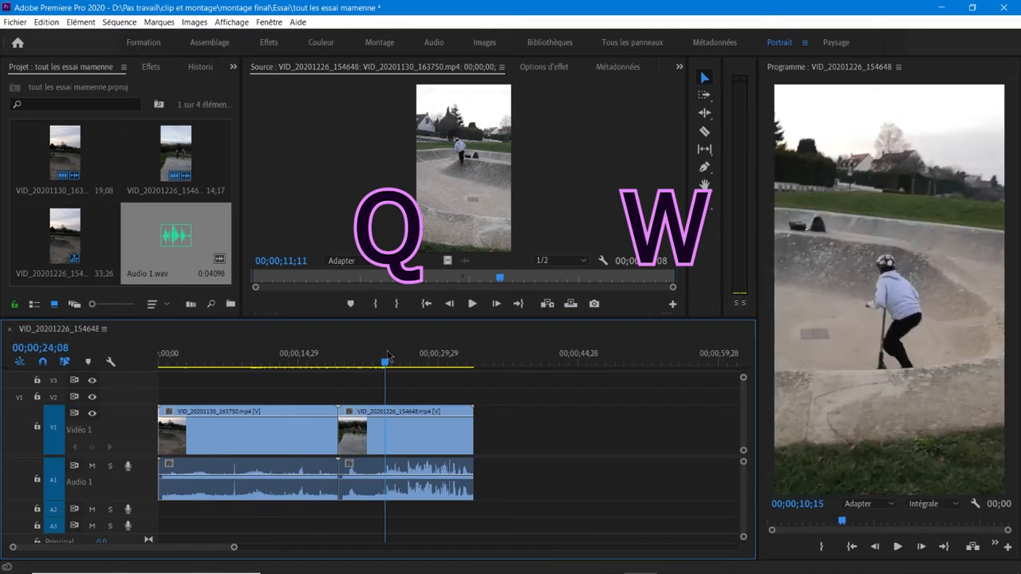
pyautogui.click(409, 418)
pyautogui.click(530, 360)
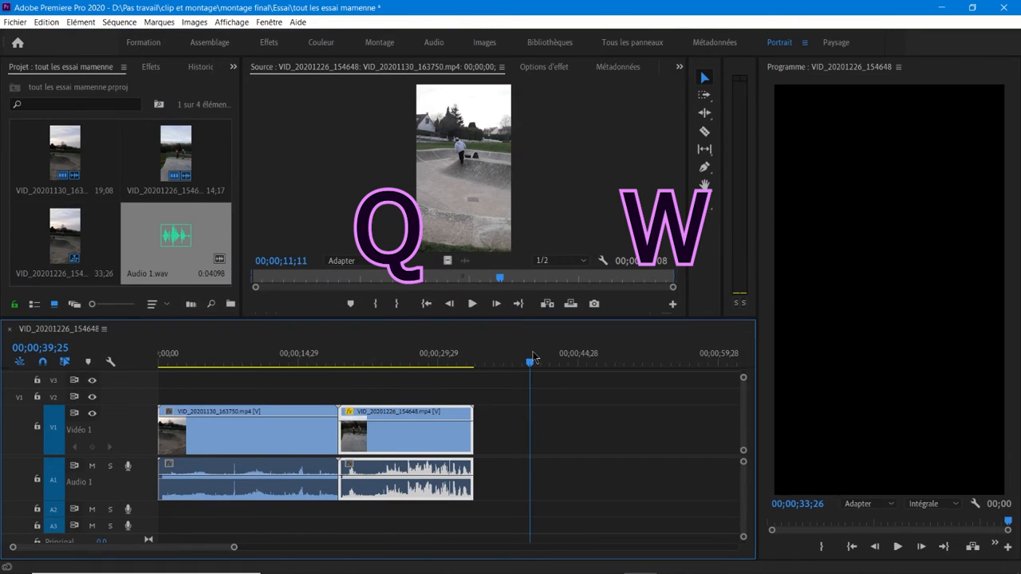
pyautogui.hotkey('ctrl', 'v')
# Place the playhead about three seconds into the pasted clip and ripple-trim the clip's start to it
pyautogui.click(558, 363)
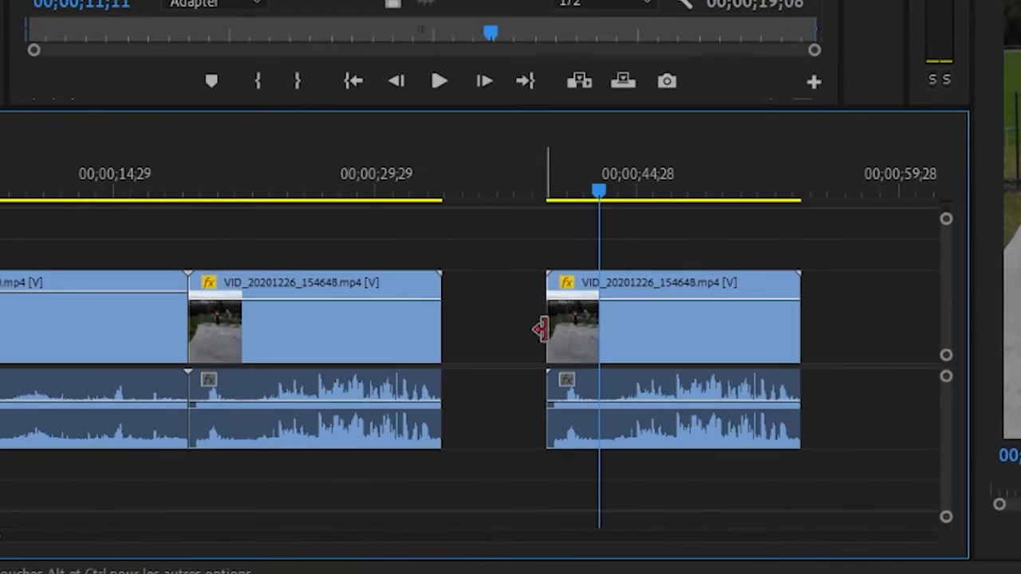
pyautogui.press('q')
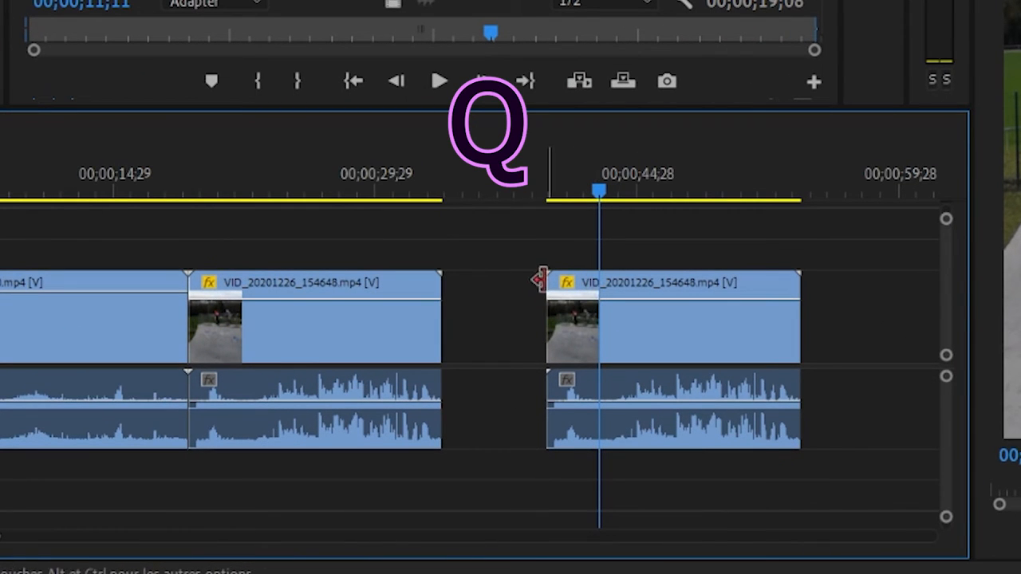
pyautogui.click(634, 307)
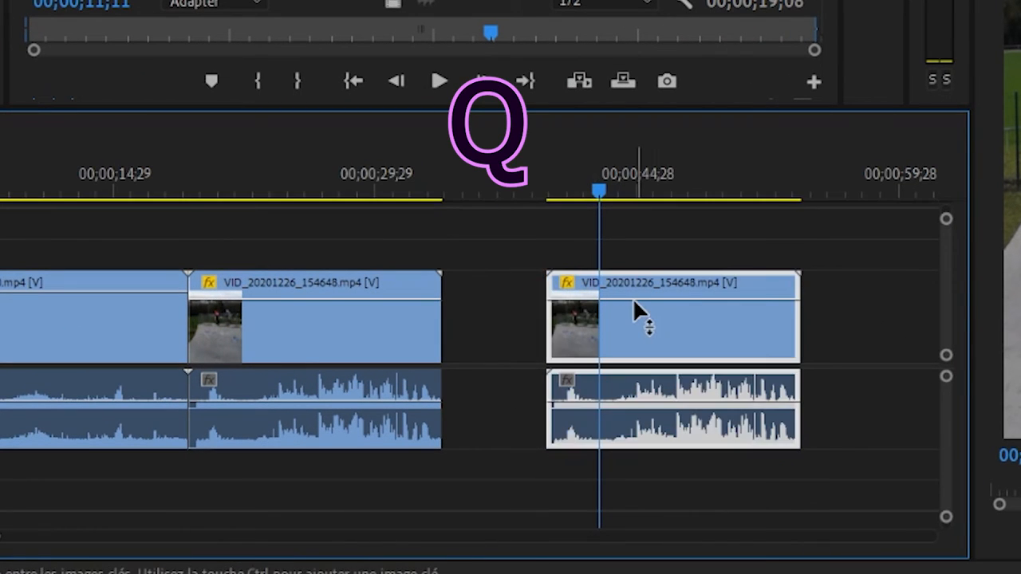
pyautogui.click(552, 295)
pyautogui.press('q')
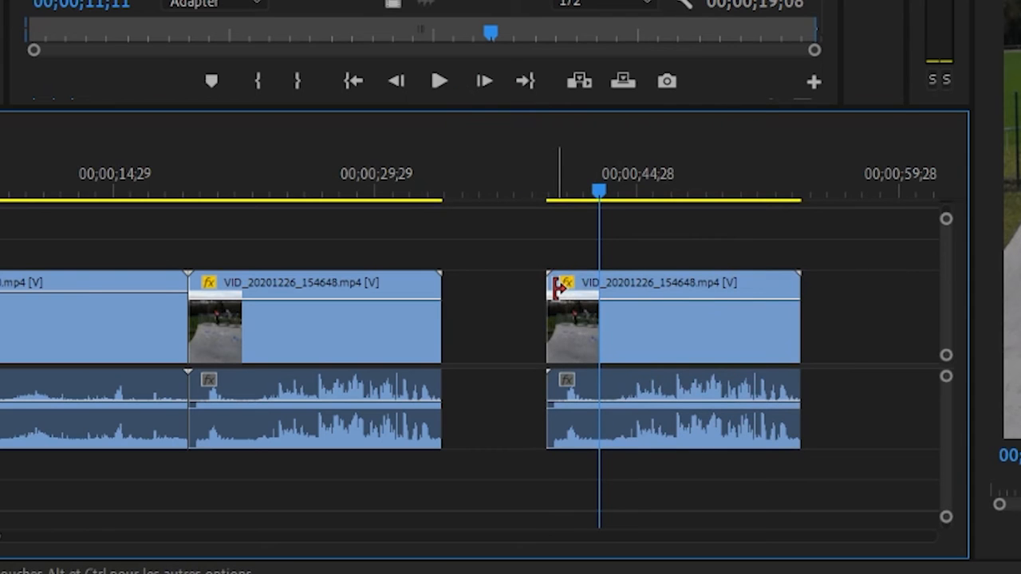
pyautogui.scroll(2, 522, 407)
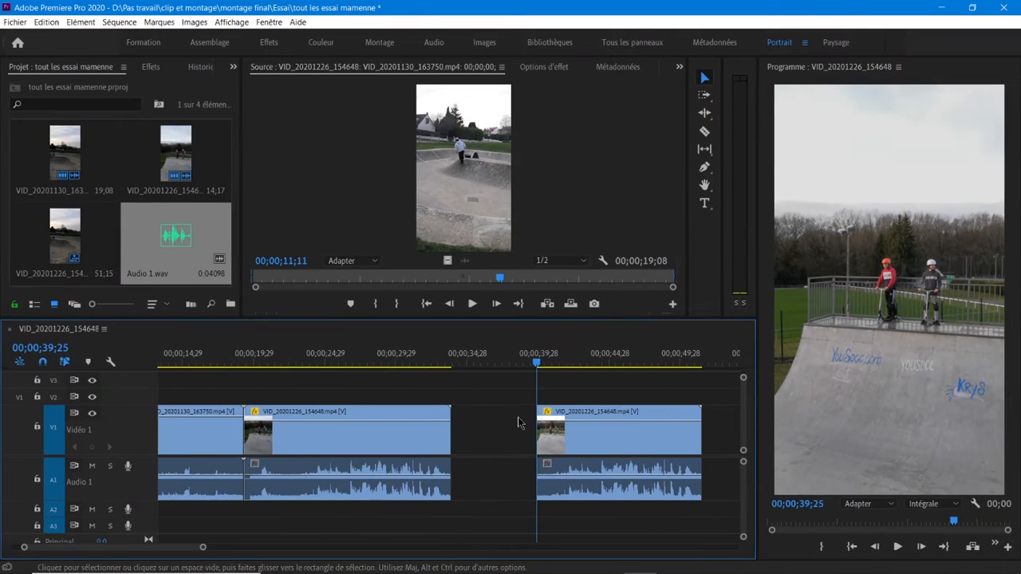
# Cut off the pasted clip's beginning at 00;00;42;00 and slide the remaining part back to about 00;00;39;20
pyautogui.moveTo(536, 365); pyautogui.dragTo(567, 373)
pyautogui.hotkey('ctrl', 'k')
pyautogui.click(551, 442)
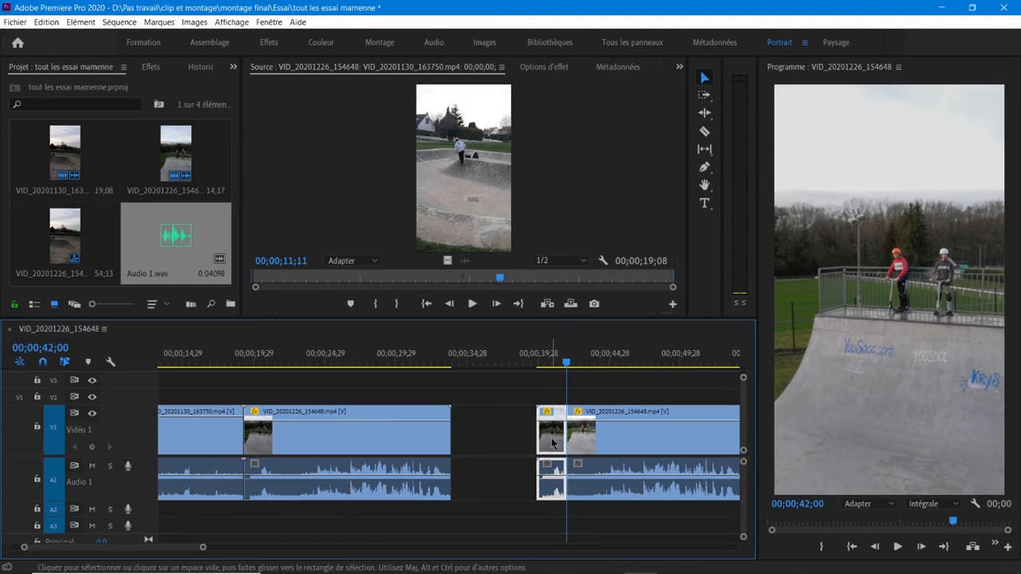
pyautogui.press('Delete')
pyautogui.moveTo(619, 428); pyautogui.dragTo(592, 436)
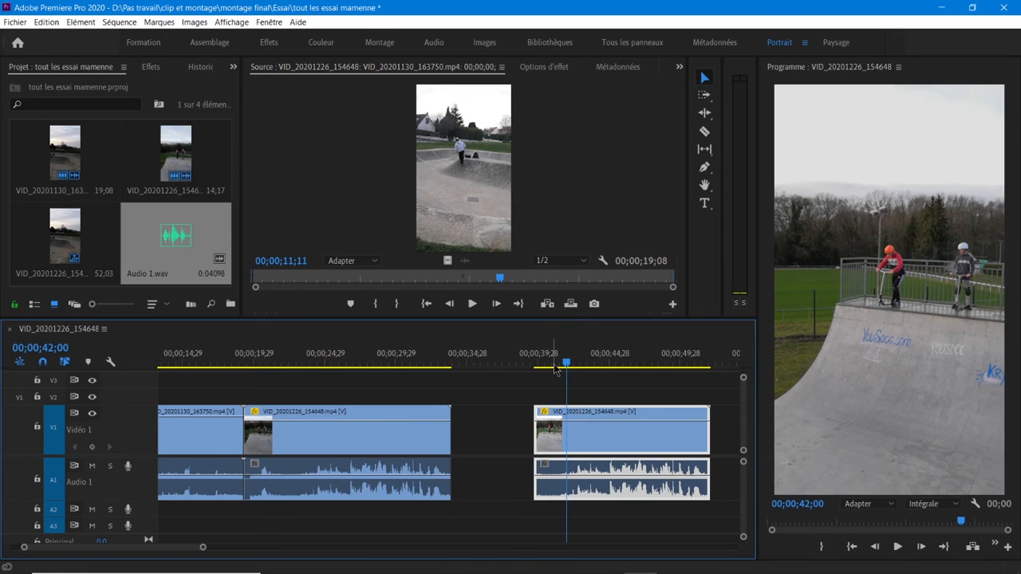
# Ripple-trim the pasted clip's start to the playhead at 00;00;42;00 and its end to 00;00;47;29
pyautogui.press('q')
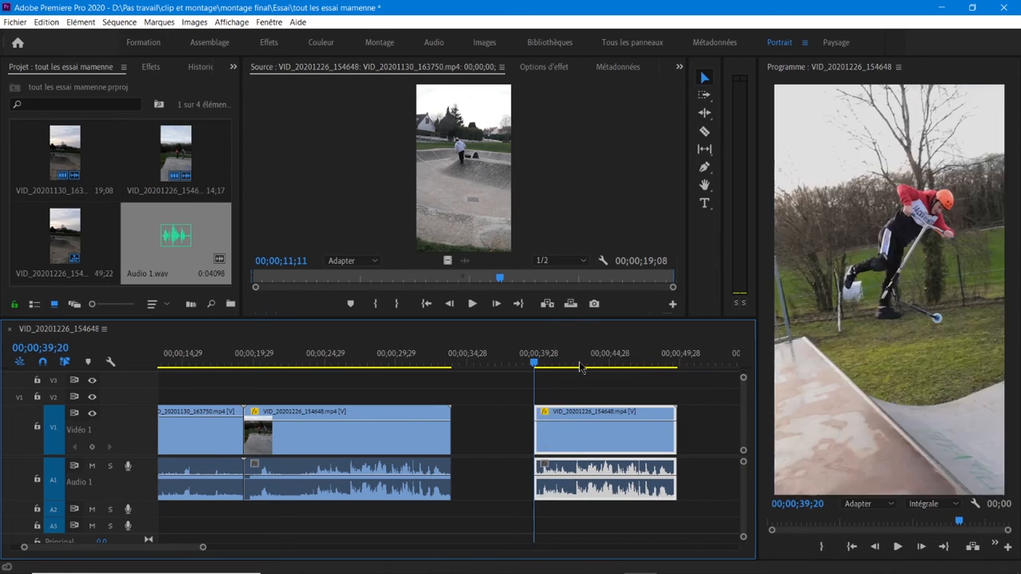
pyautogui.moveTo(634, 361); pyautogui.dragTo(653, 356)
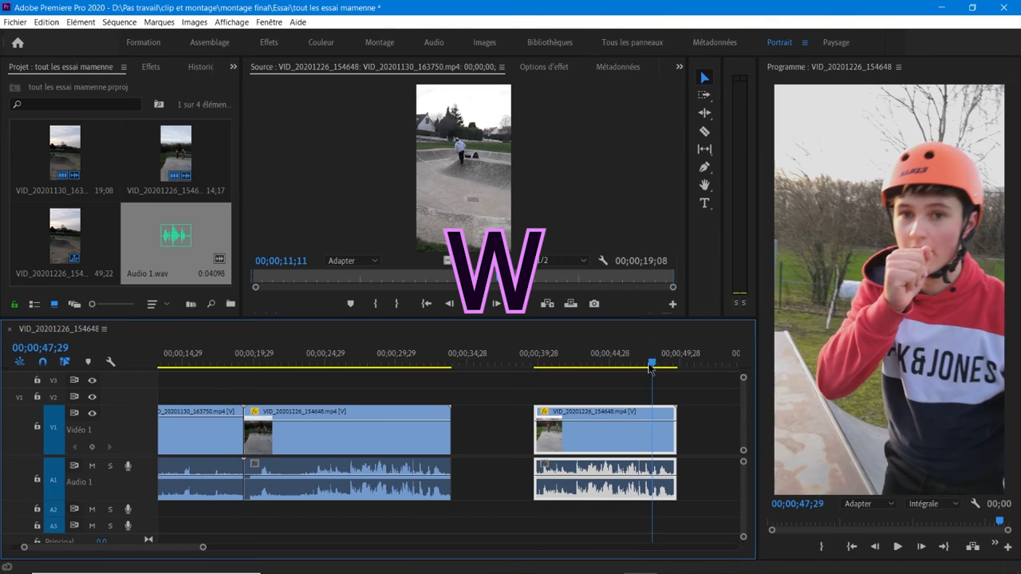
pyautogui.press('w')
# Ripple-trim the end of the pasted clip on V1 to the playhead several times, finishing at about 00;00;43;24
pyautogui.click(630, 363)
pyautogui.press('w')
pyautogui.click(614, 363)
pyautogui.press('w')
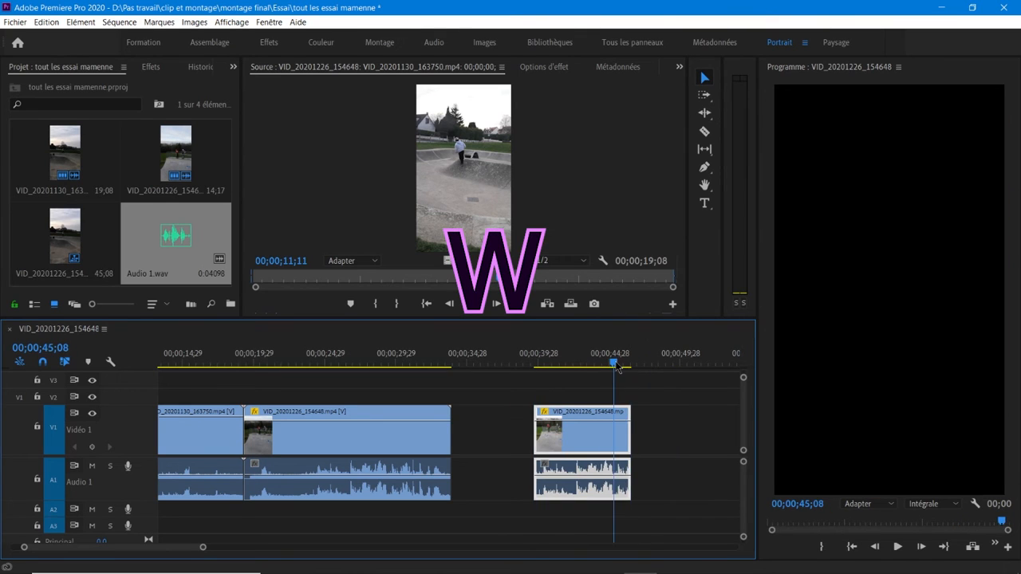
pyautogui.click(593, 363)
pyautogui.press('w')
# Split the second clip at 00;00;24;17 and ripple-trim the start of its latter part to the playhead at 00;00;25;12
pyautogui.moveTo(582, 364); pyautogui.dragTo(550, 361)
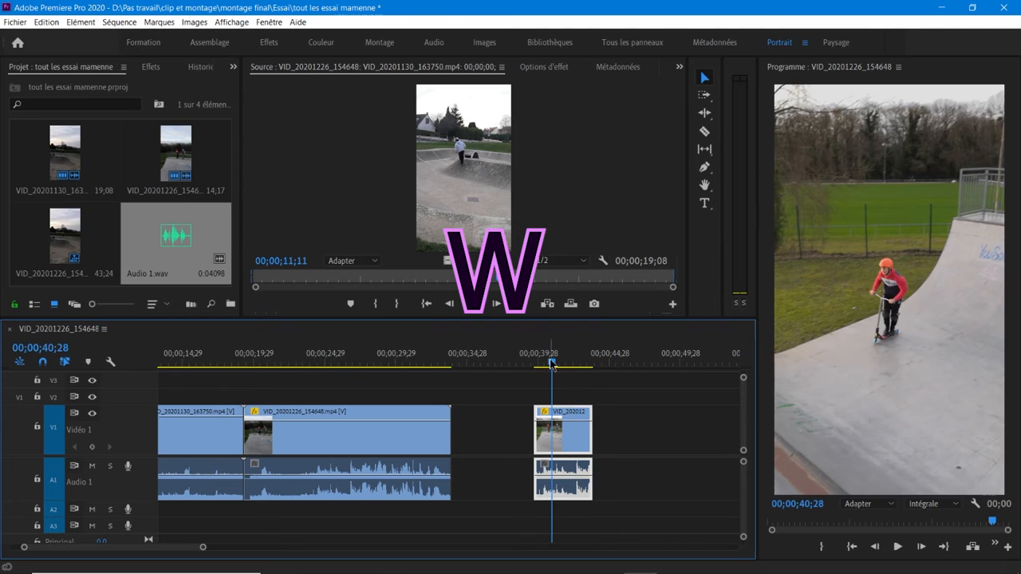
pyautogui.scroll(3, 433, 387)
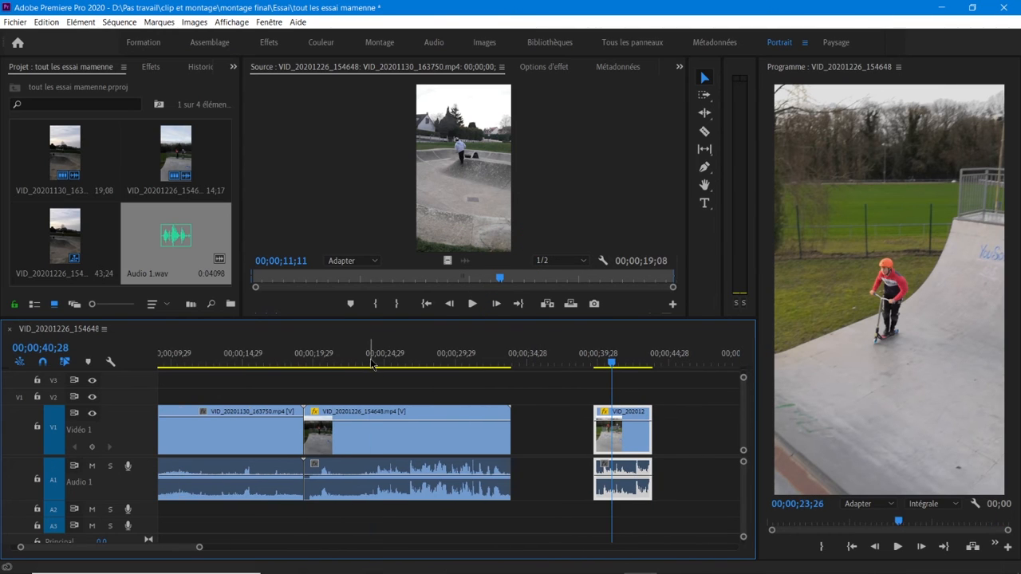
pyautogui.click(388, 363)
pyautogui.click(382, 363)
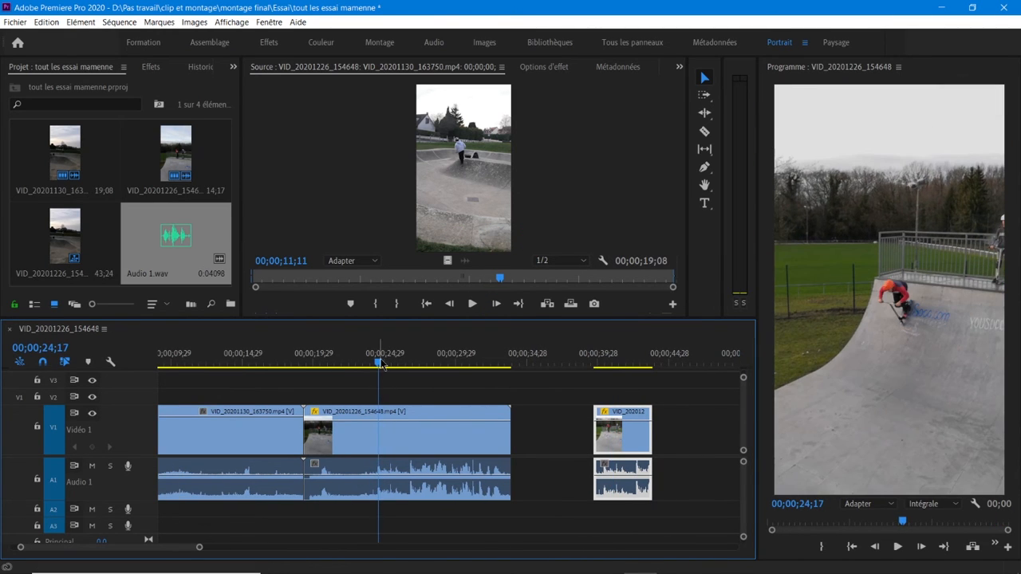
pyautogui.hotkey('ctrl', 'k')
pyautogui.moveTo(381, 363); pyautogui.dragTo(393, 363)
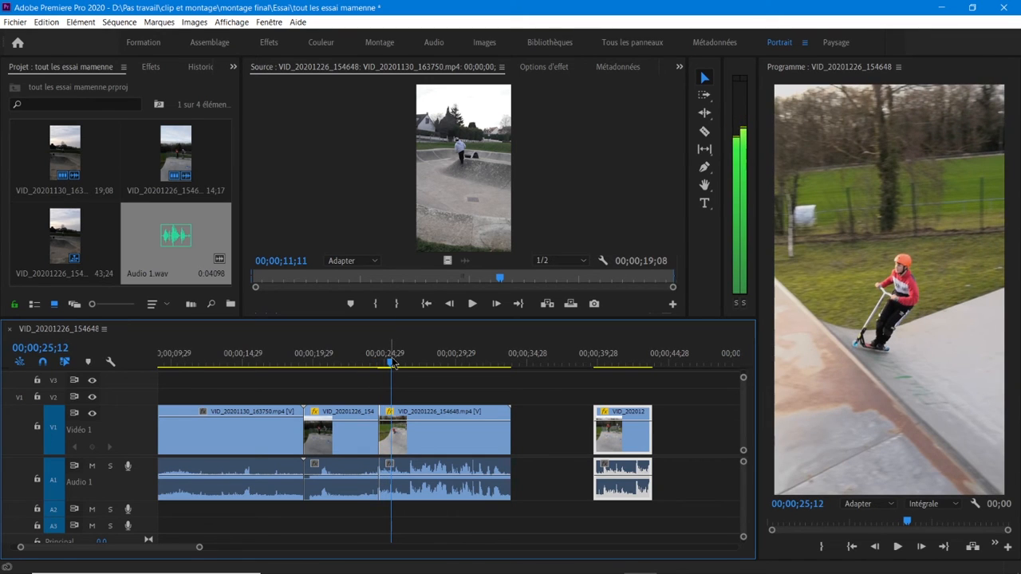
pyautogui.press('q')
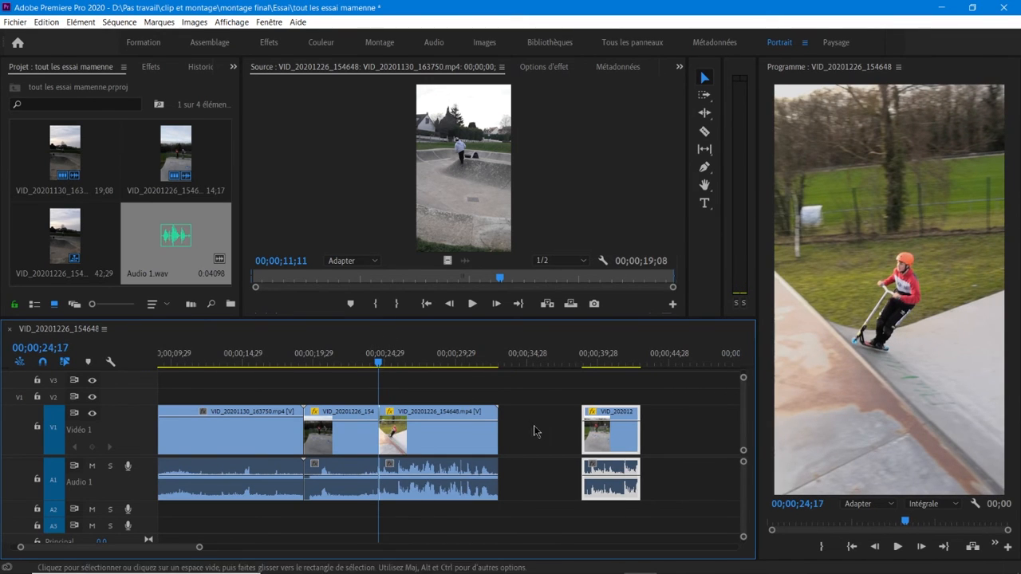
# Play the sequence from about 00;00;22;00 across the new cut in the second clip to check the transition
pyautogui.click(343, 361)
pyautogui.press('space')
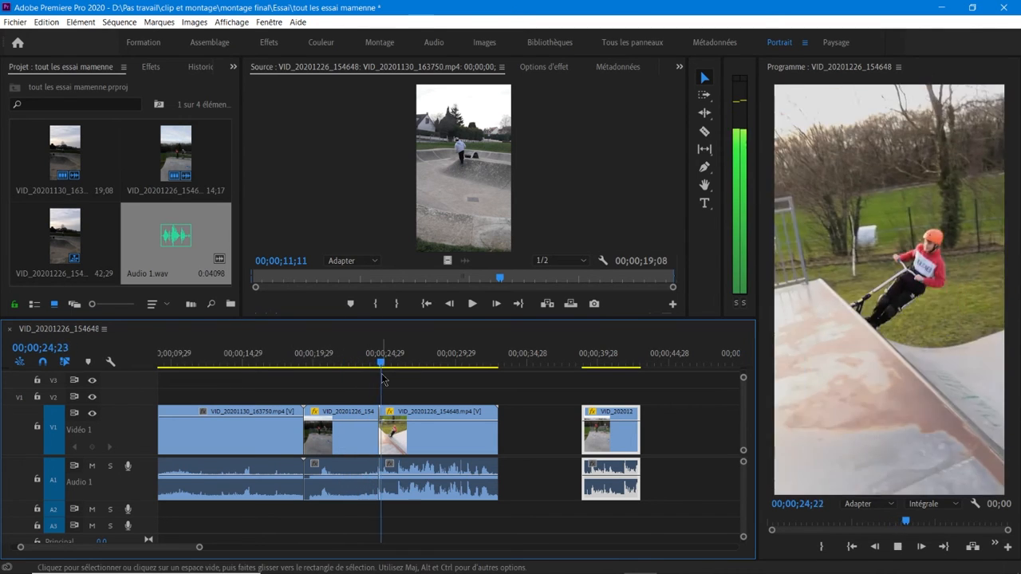
pyautogui.press('space')
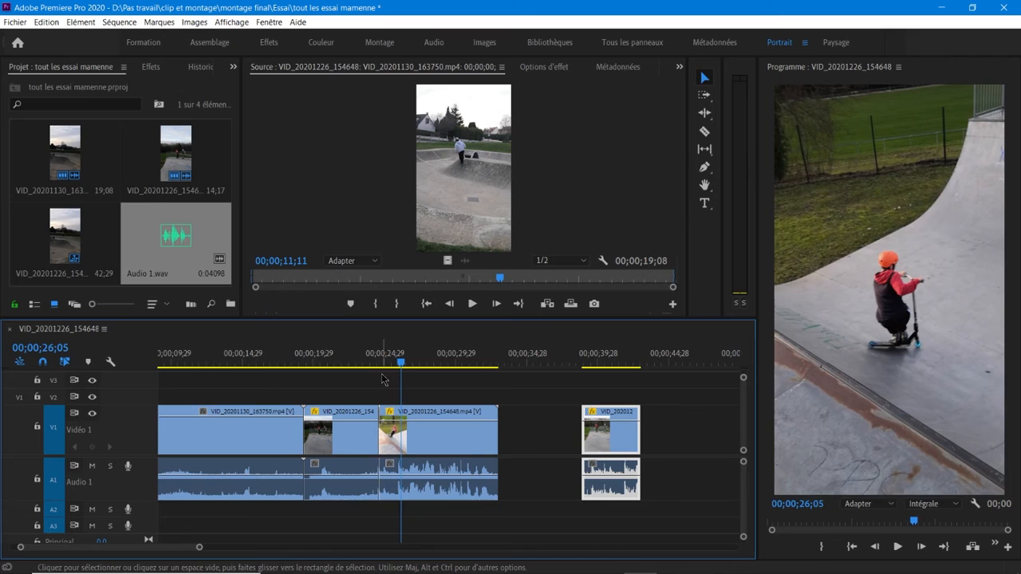
pyautogui.scroll(-4, 405, 411)
pyautogui.click(423, 402)
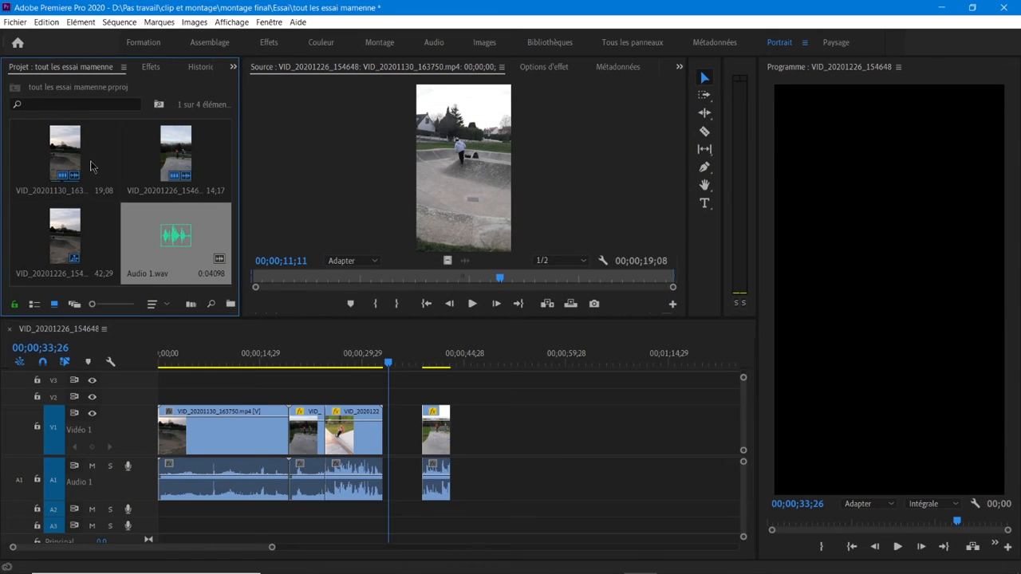
# Open VID_20201130_163750.mp4 from the project in the Source monitor and play it from 00;00;03;17
pyautogui.click(90, 166)
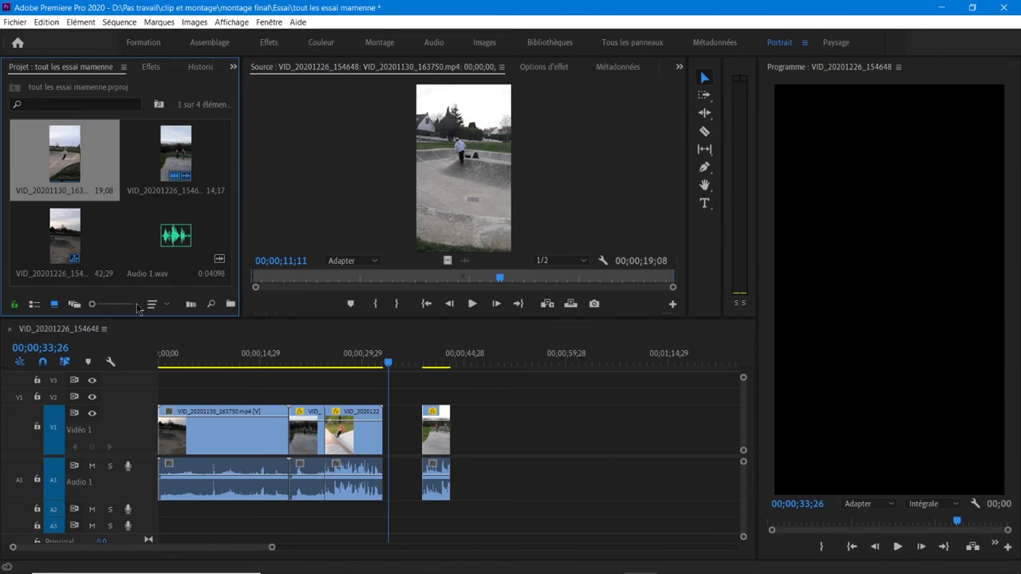
pyautogui.click(253, 363)
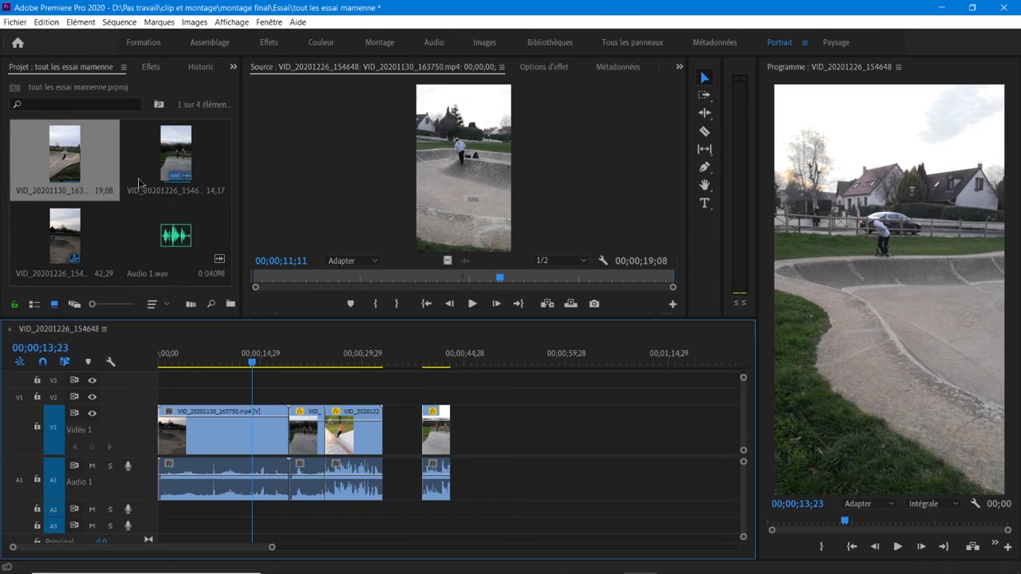
pyautogui.doubleClick(68, 157)
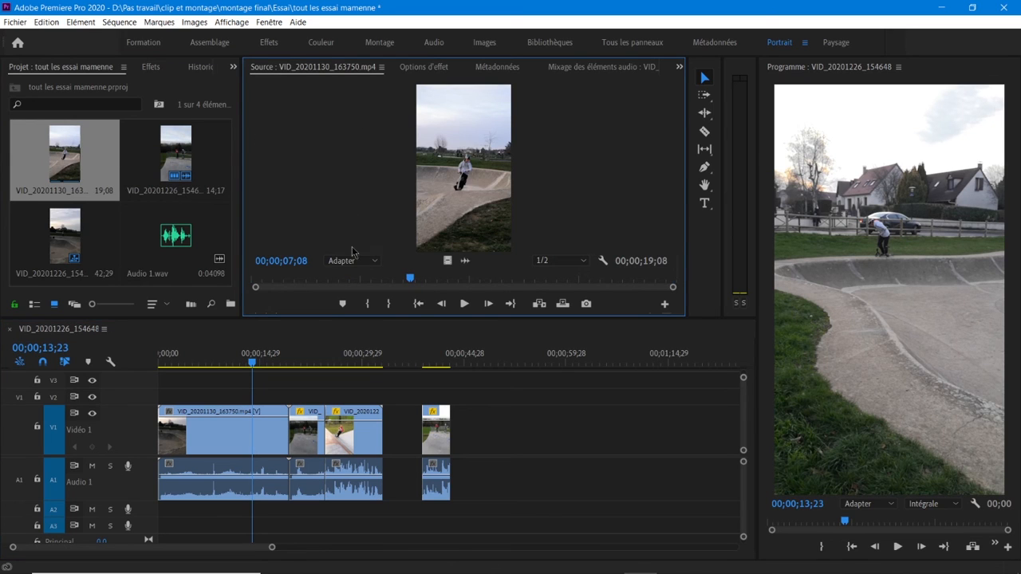
pyautogui.moveTo(410, 281); pyautogui.dragTo(328, 279)
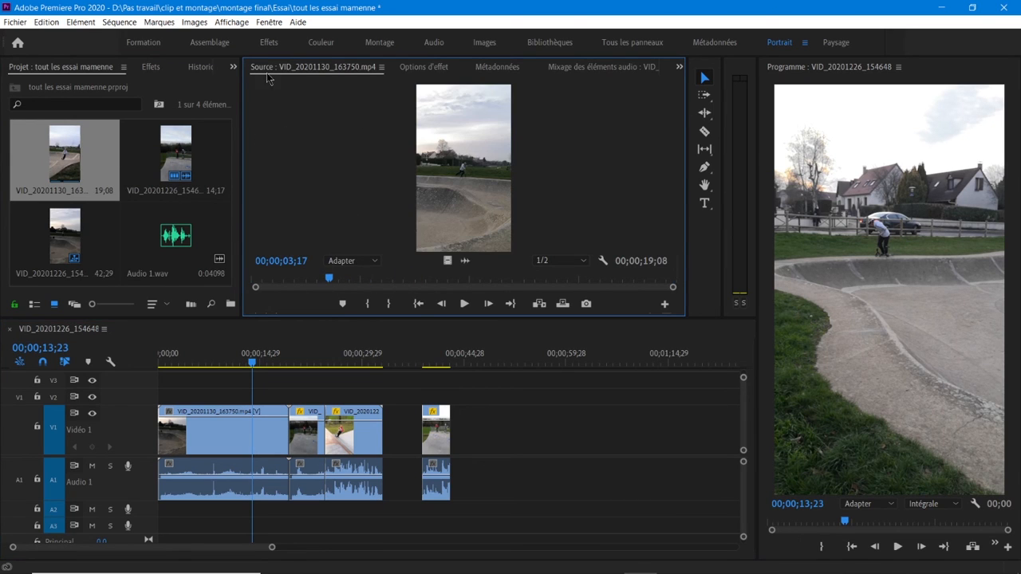
pyautogui.press('space')
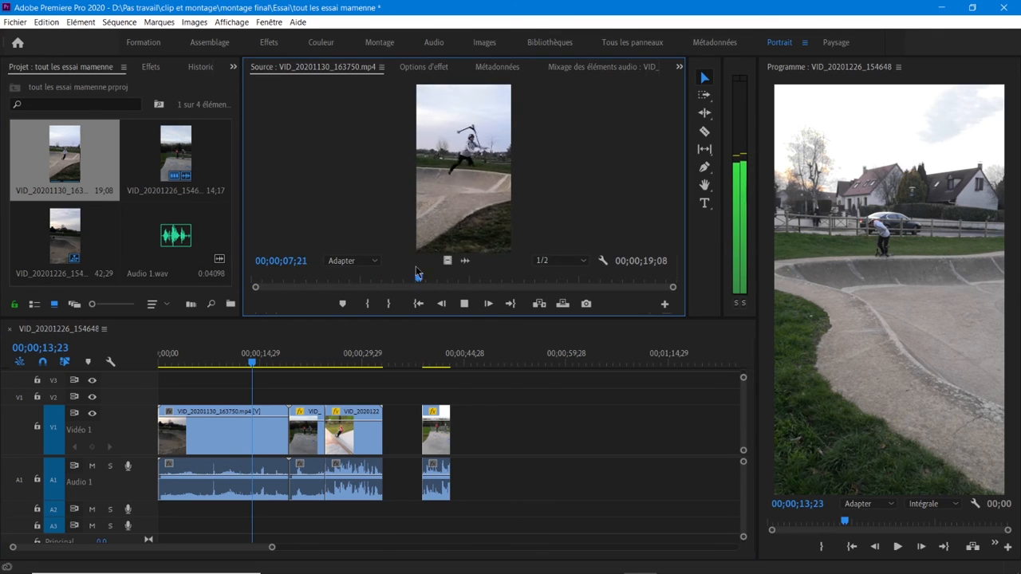
pyautogui.press('space')
# Preview VID_20201226_154648.mp4 in the Source monitor and add it from the project to V1 and A1 at about 00;00;50
pyautogui.doubleClick(164, 155)
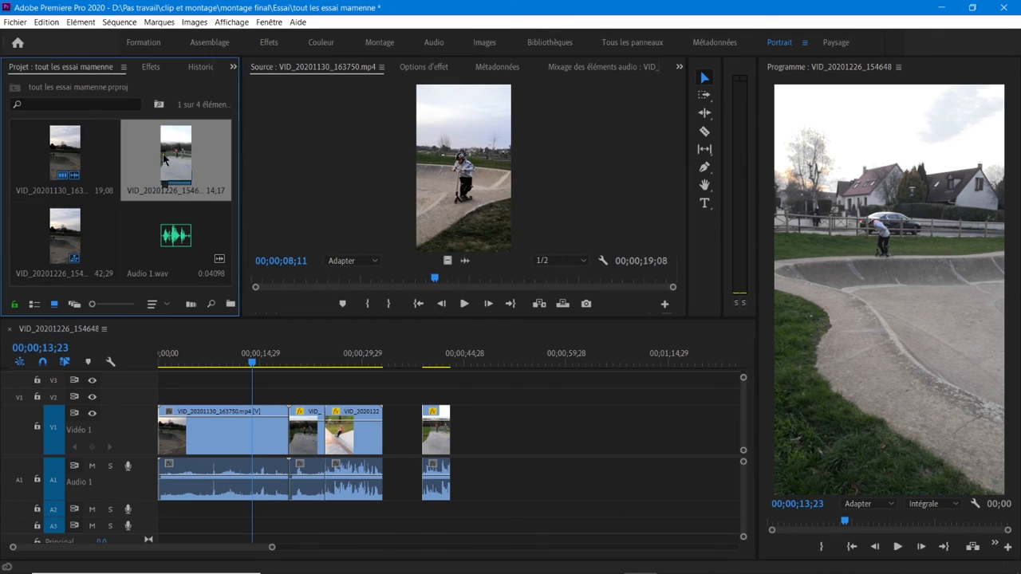
pyautogui.moveTo(403, 282); pyautogui.dragTo(426, 285)
pyautogui.press('space')
pyautogui.press('space')
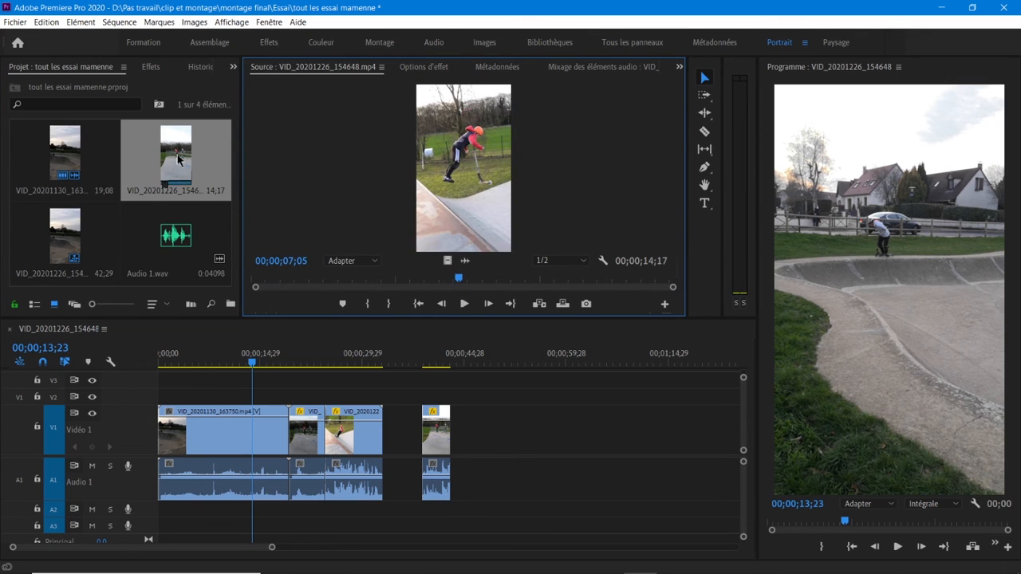
pyautogui.moveTo(177, 169); pyautogui.dragTo(503, 431)
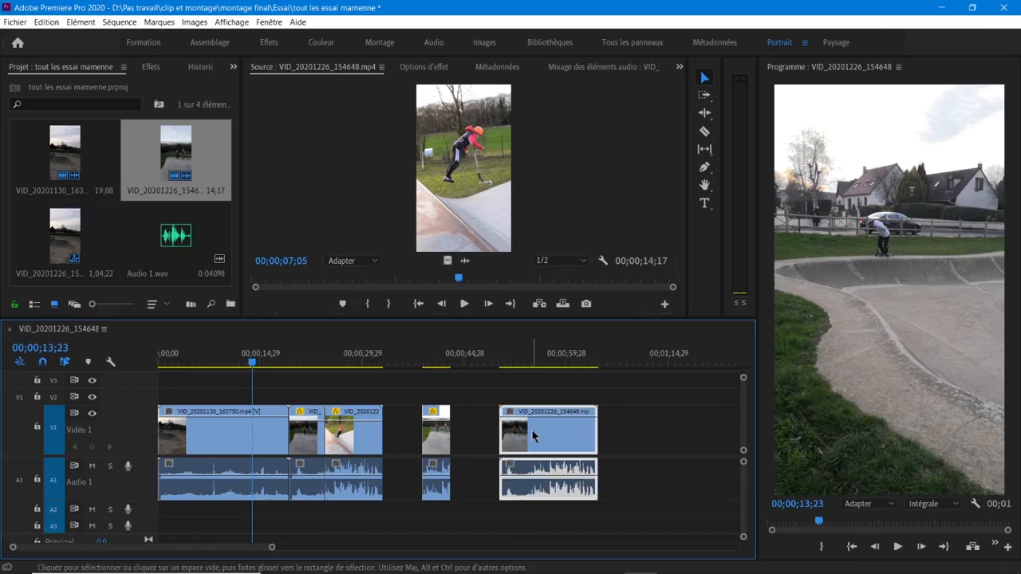